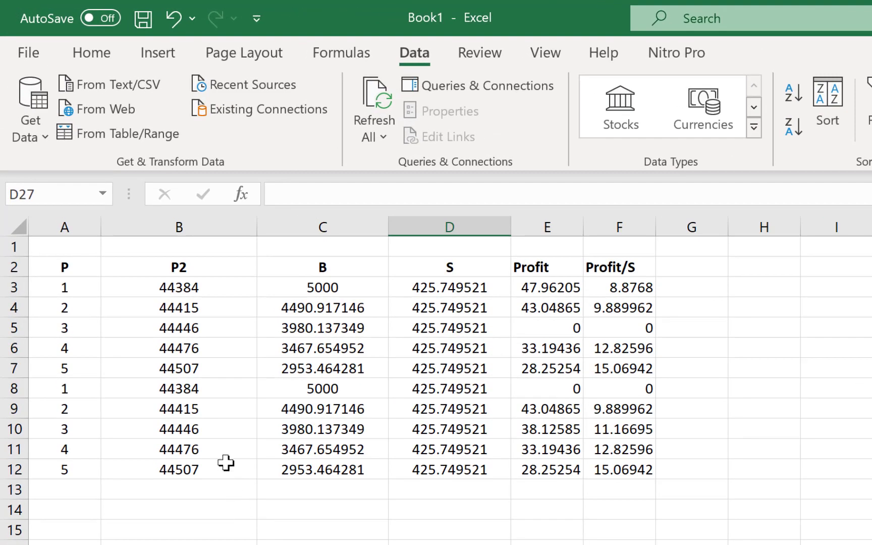
Name the range B3:B12 under the P2 heading as D.
left_click_drag(171, 286, 171, 474)
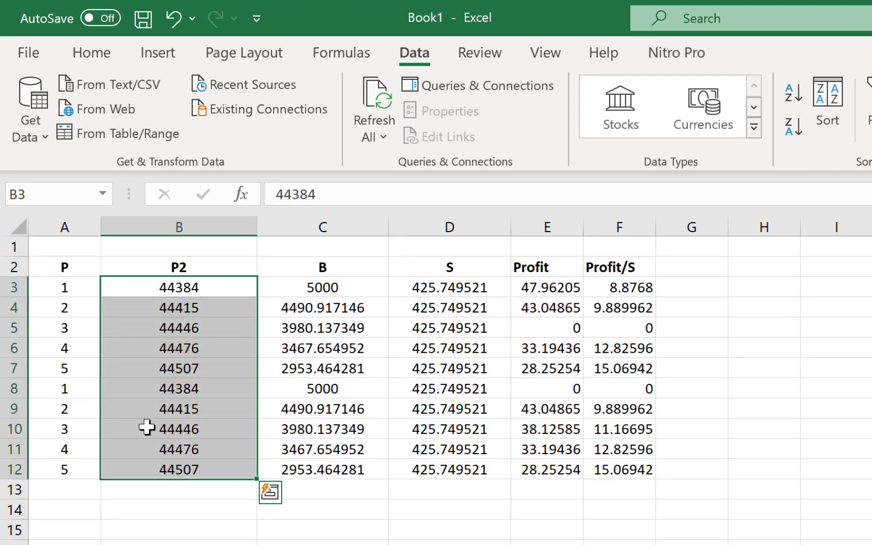
left_click(23, 194)
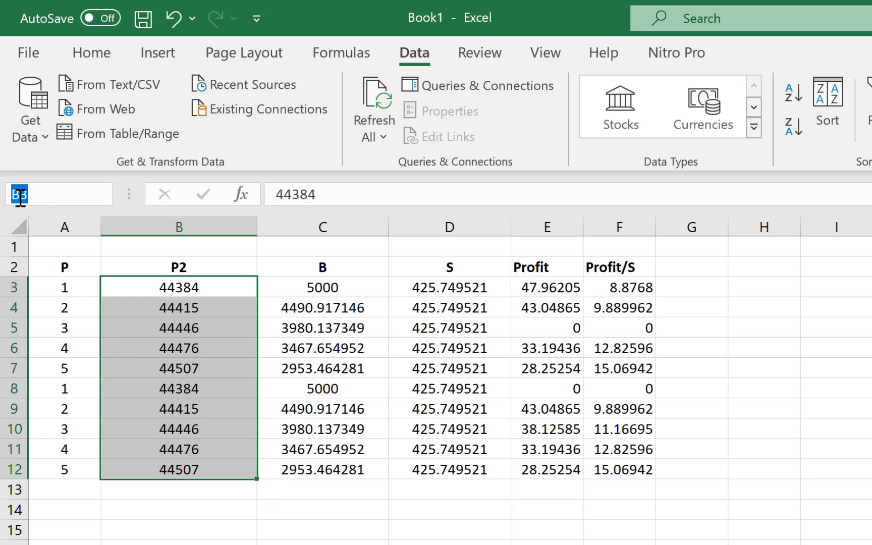
type("D")
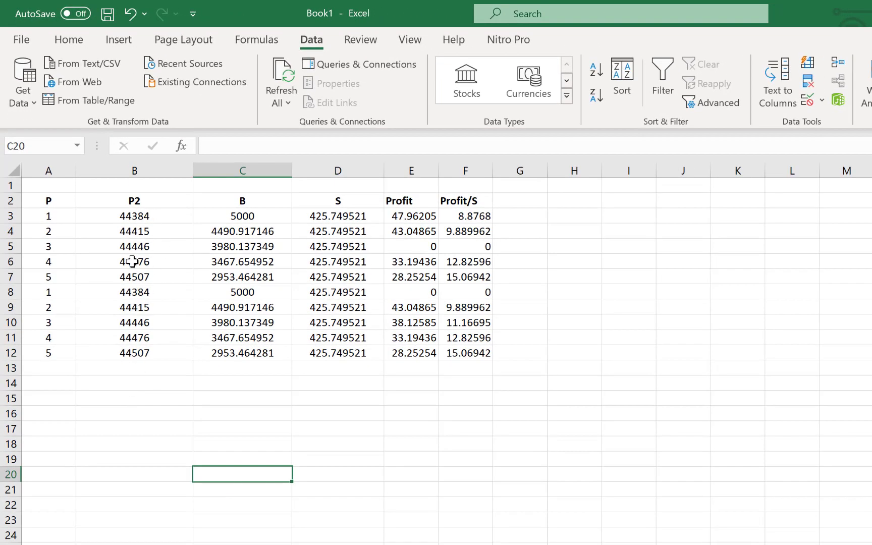
Enter the formula =D in cell B14 to list the values of the named range.
left_click(150, 383)
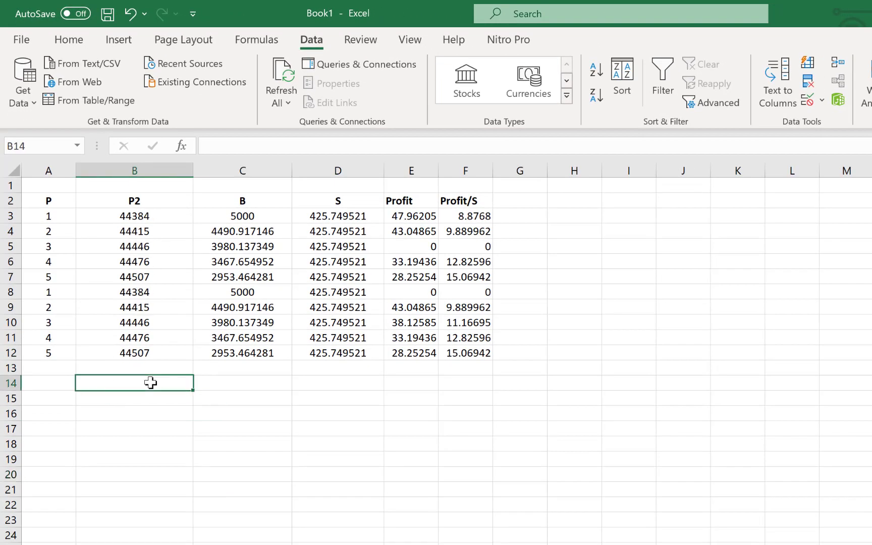
type("=")
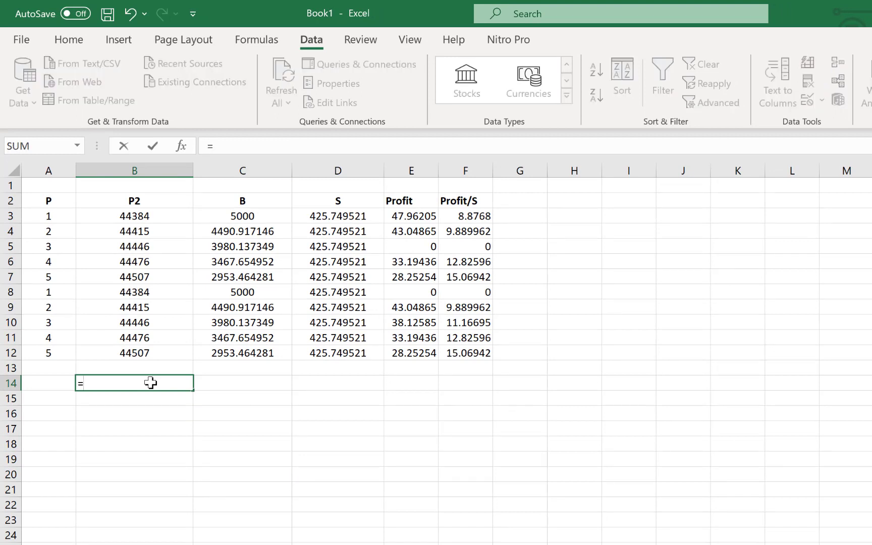
type("D")
key("Return")
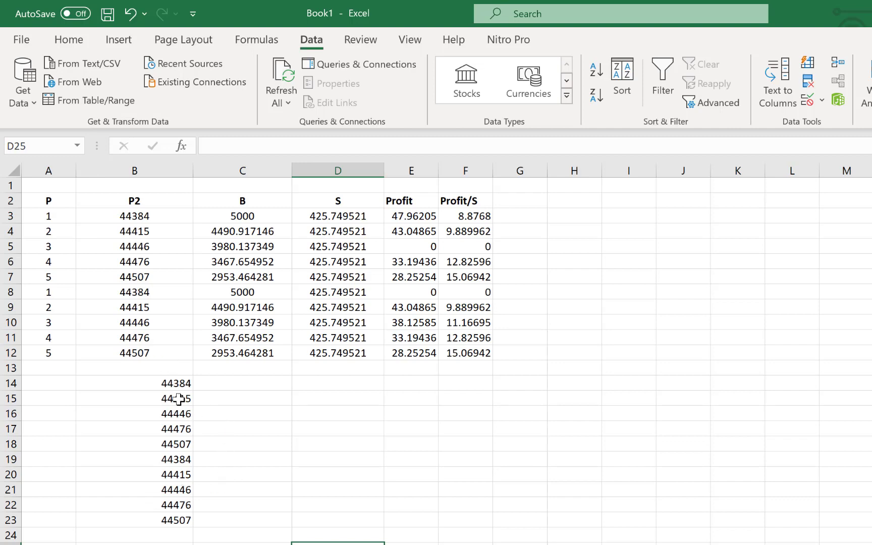
Create named ranges for the whole table A2:F12 from the headings in its top row.
left_click(48, 207)
left_click_drag(47, 207, 469, 352)
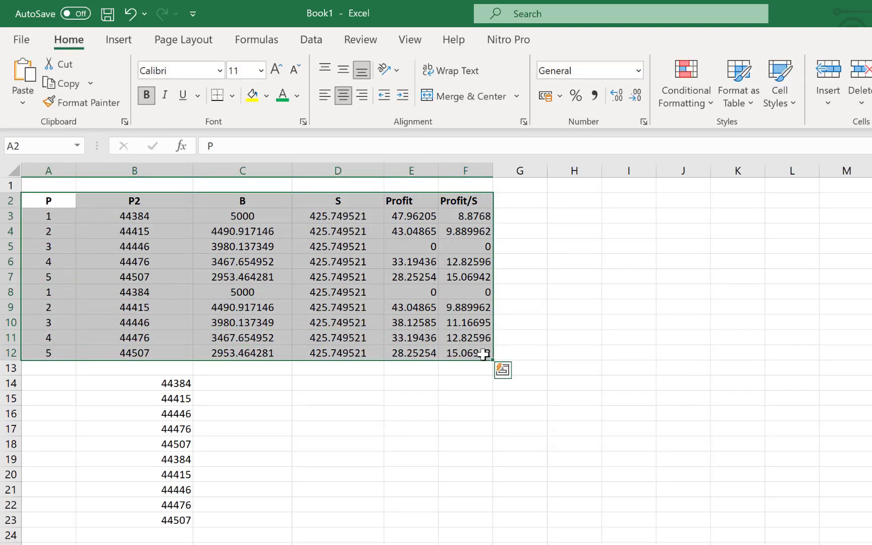
left_click(265, 43)
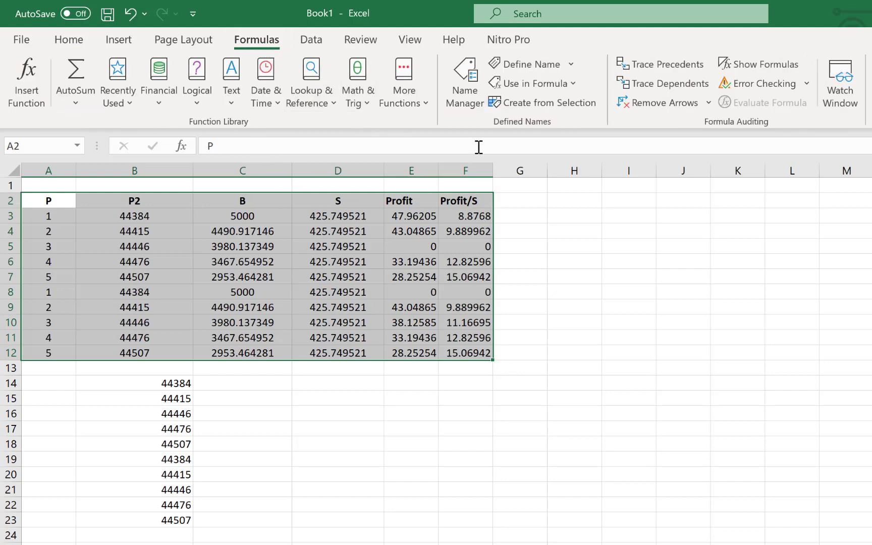
left_click(570, 104)
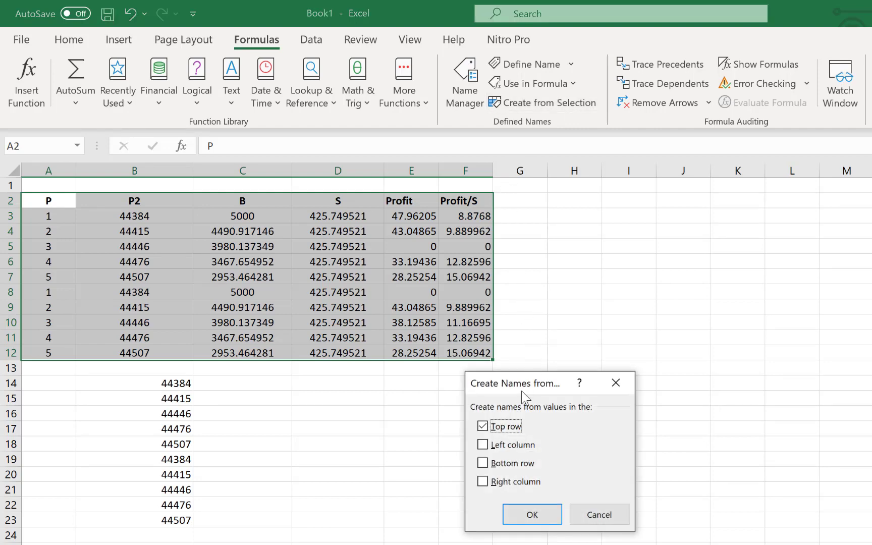
left_click_drag(515, 389, 411, 397)
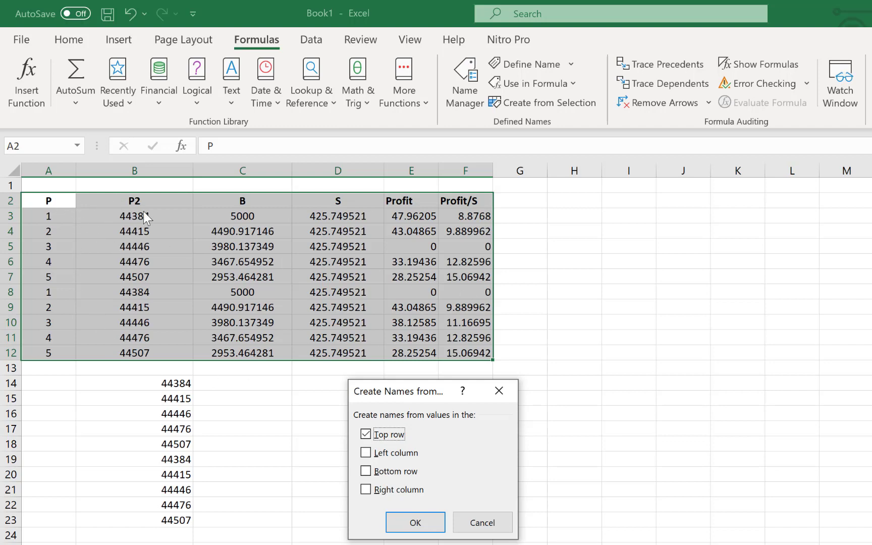
left_click(432, 522)
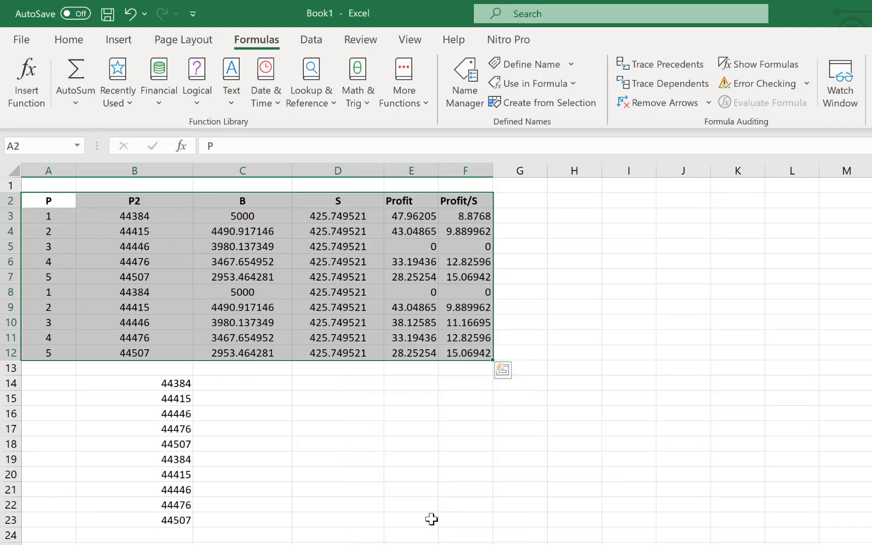
left_click(425, 456)
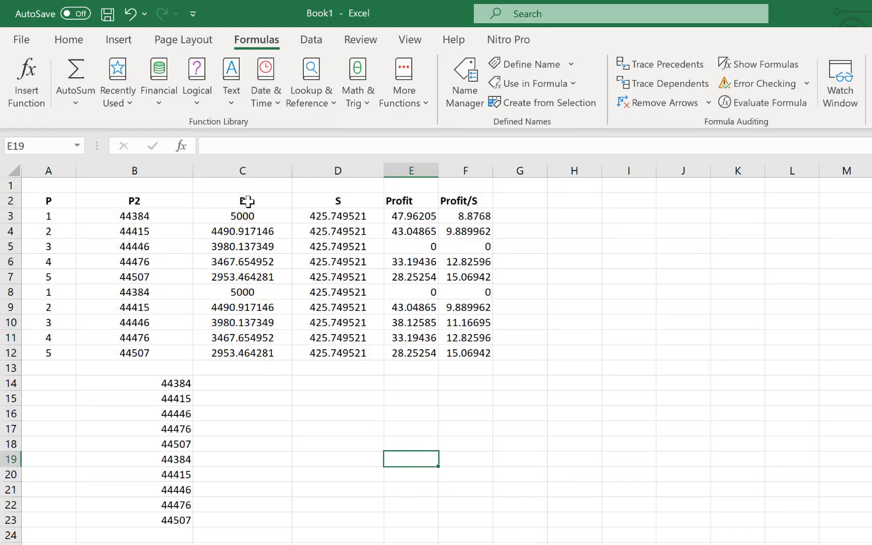
Enter the formula =B in cell C14 to return the values of the B column's named range.
left_click(261, 387)
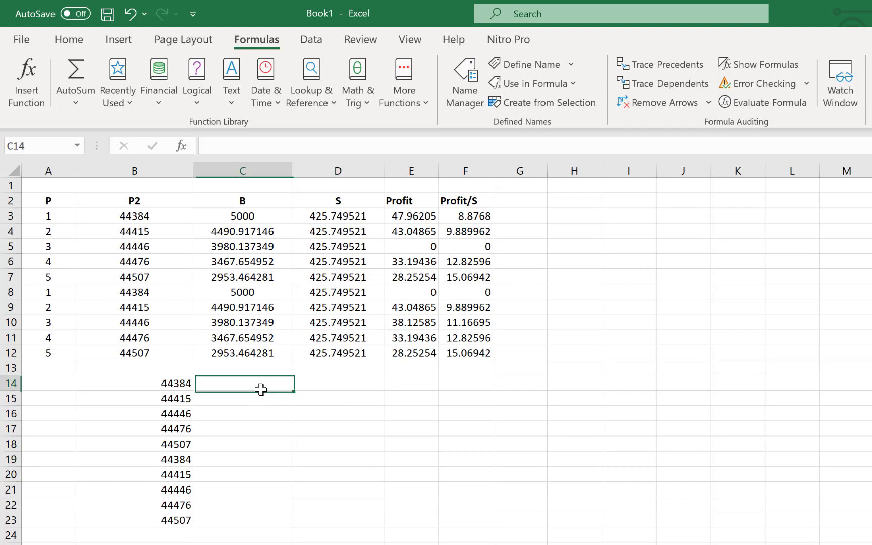
type("=")
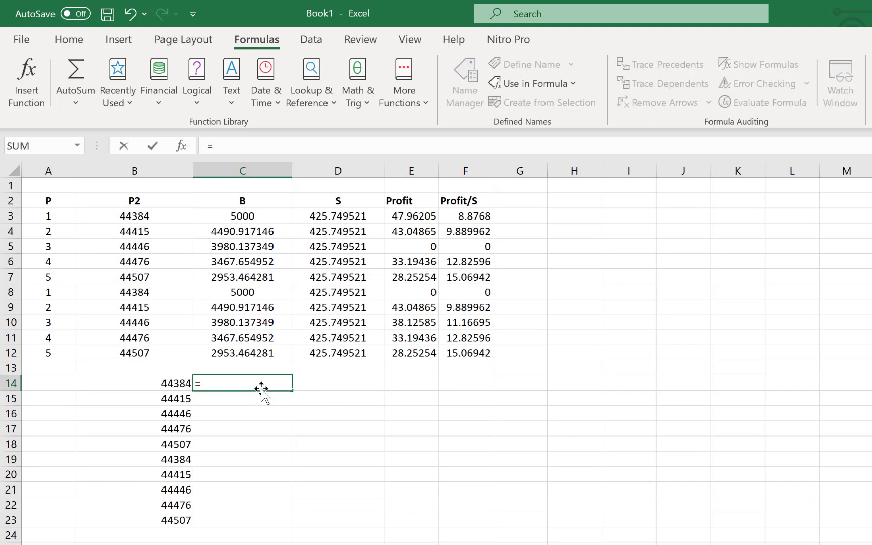
type("B")
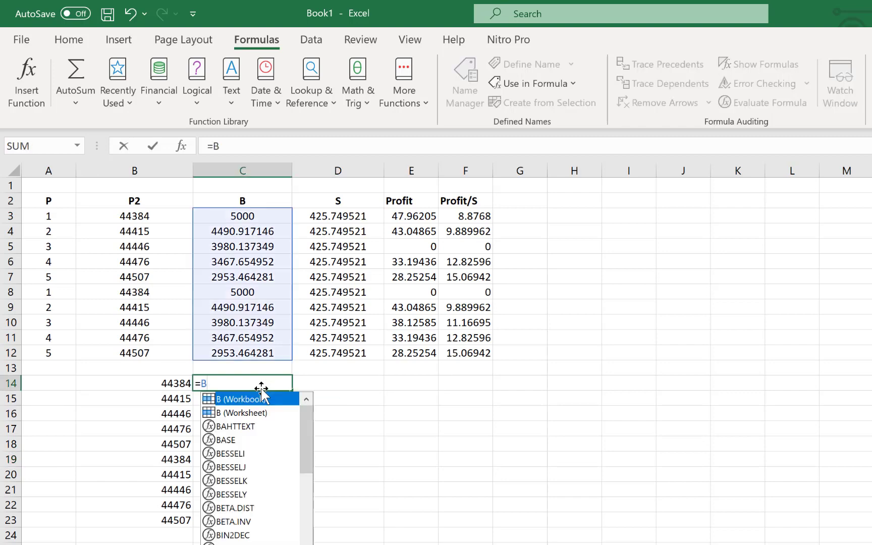
key("Return")
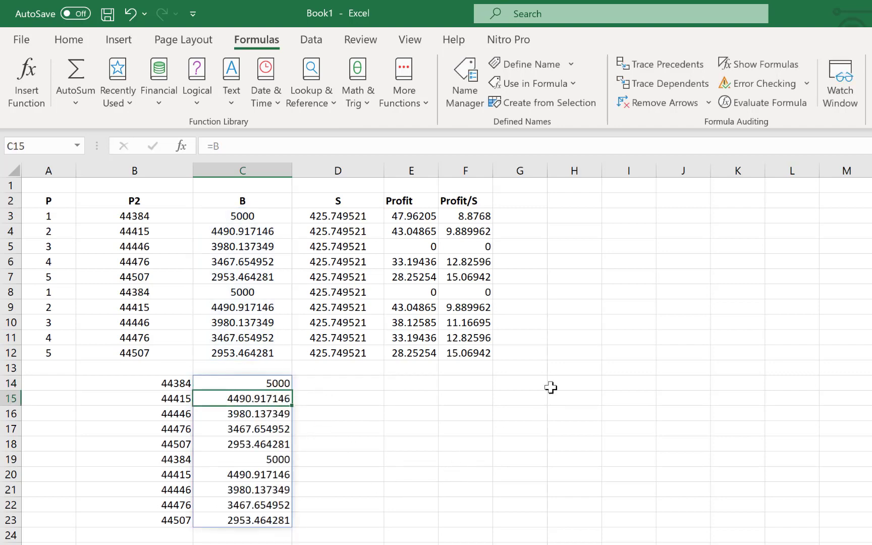
Enter the formula =Profit in cell H14 to return the values of the Profit named range.
left_click(595, 386)
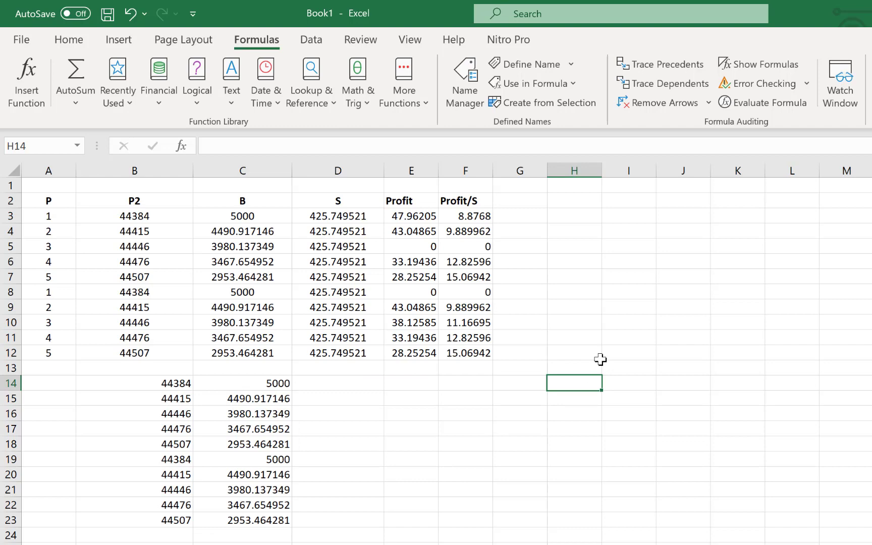
type("=P")
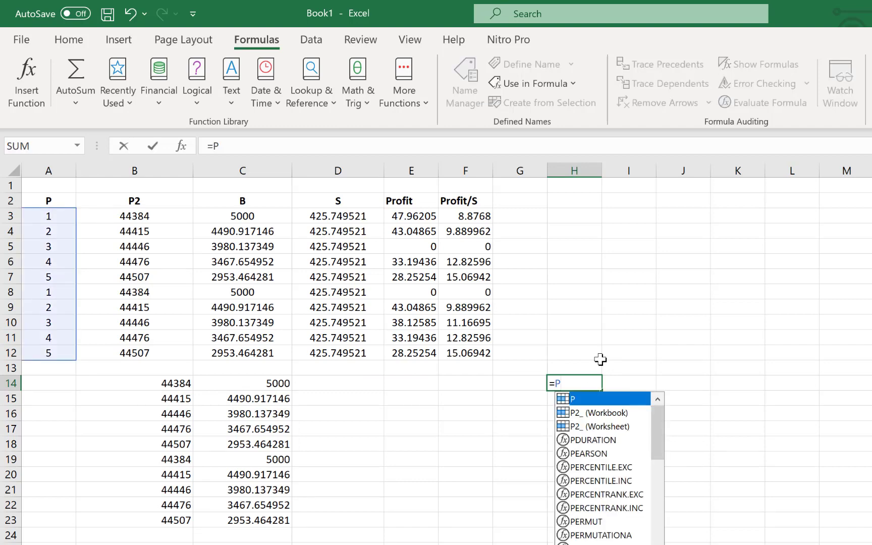
type("rofit")
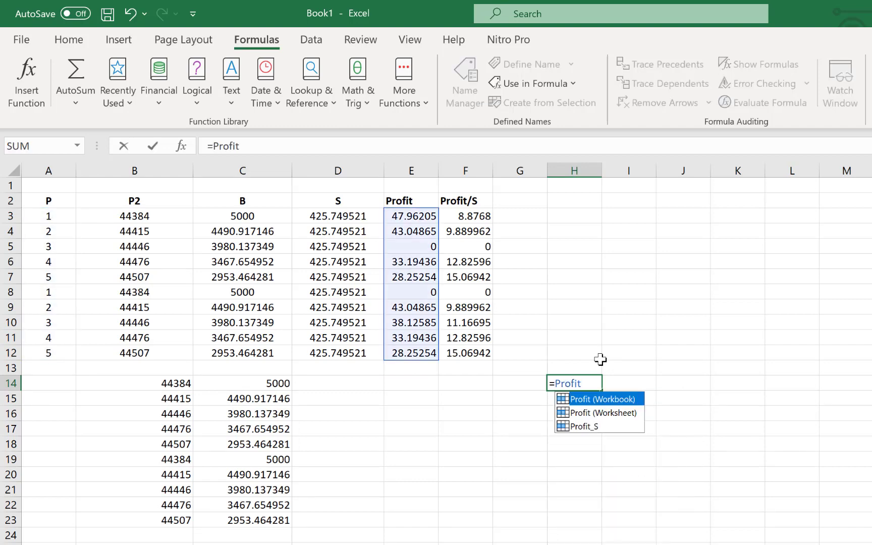
key("Return")
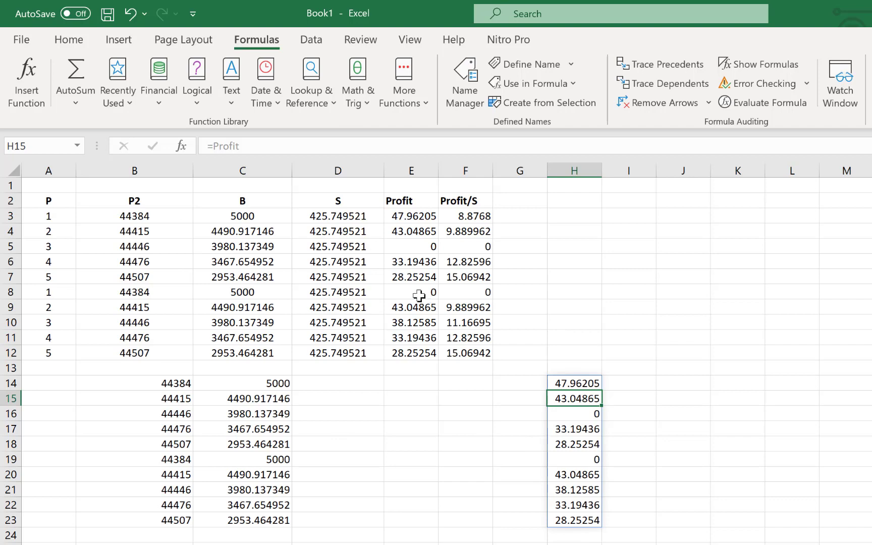
Enter the formula =P in cell A15 to return the values of the P named range.
left_click(46, 397)
type("=")
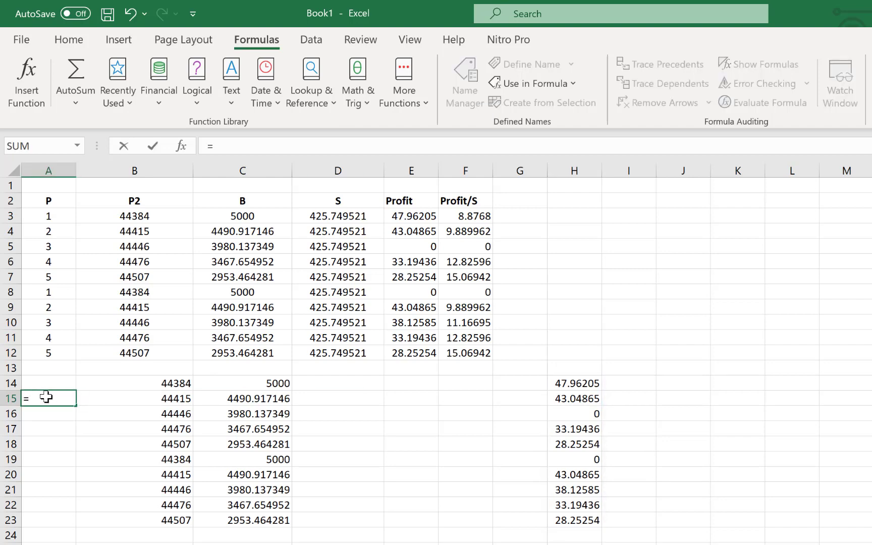
type("P")
key("Return")
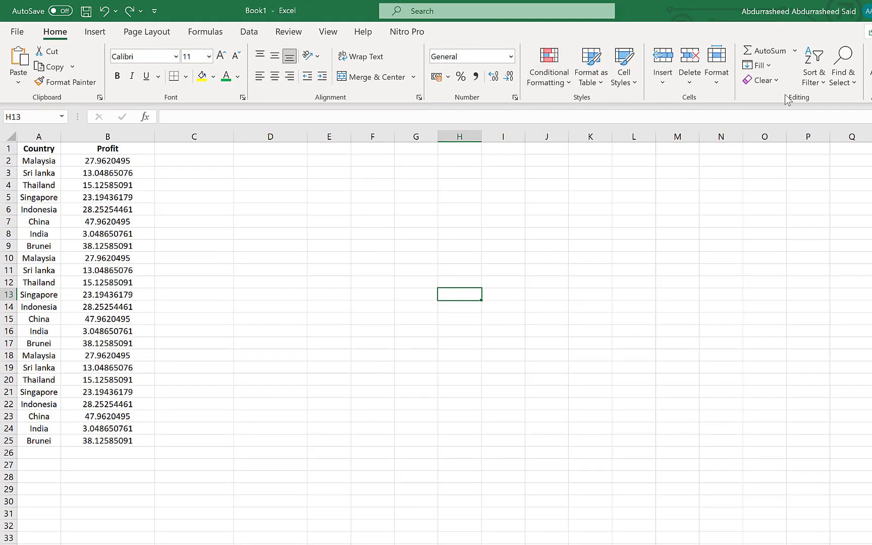
Find all cells containing India in the country list and select every match, leaving the search dialog closed.
left_click(841, 59)
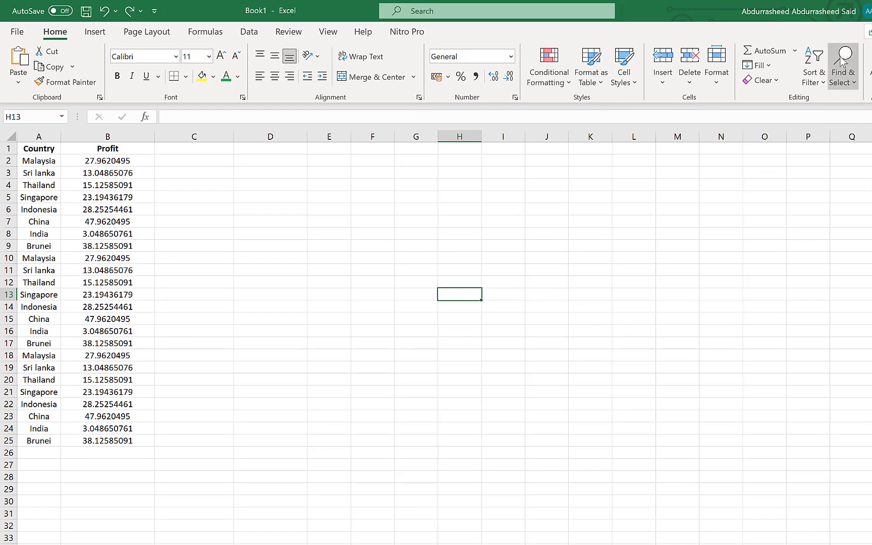
left_click(839, 103)
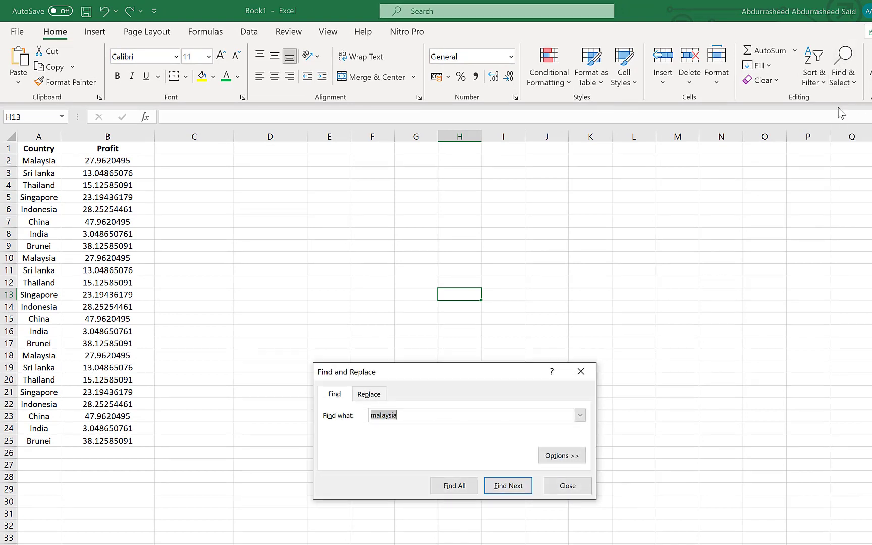
left_click_drag(467, 378, 394, 191)
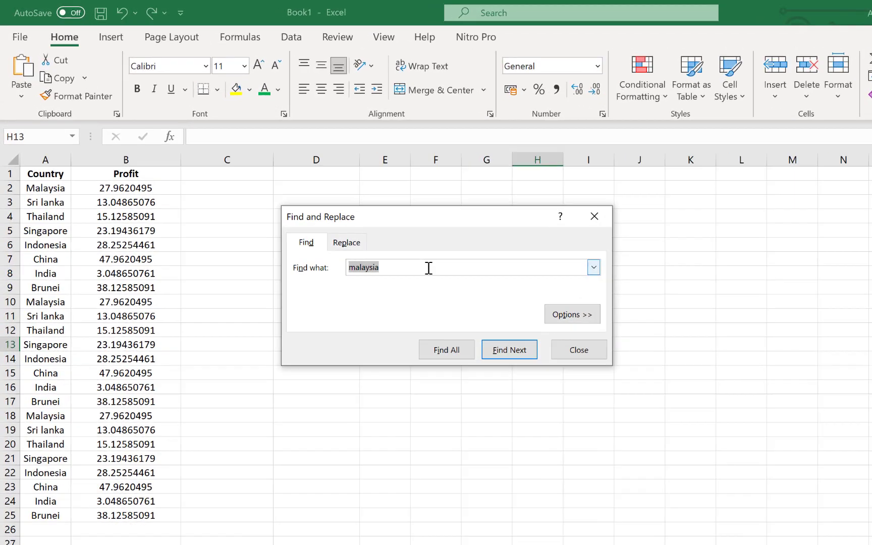
type("l")
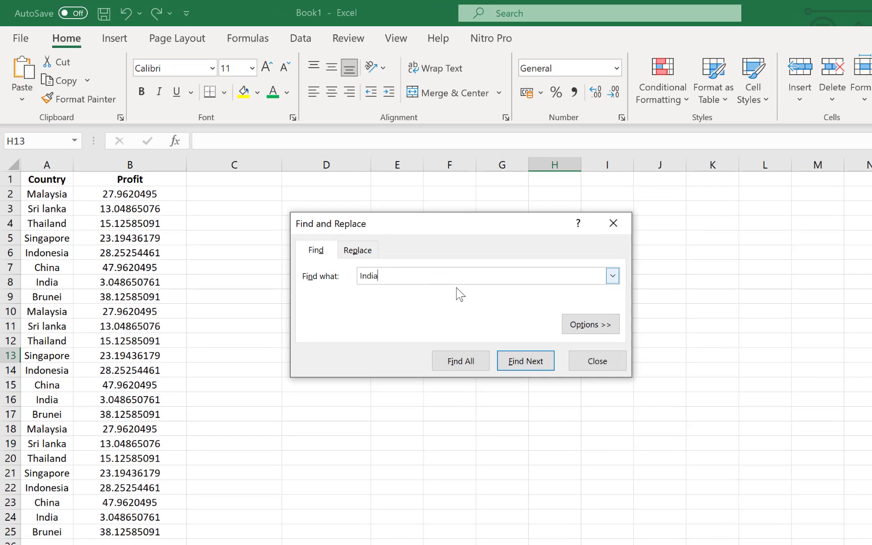
left_click(462, 359)
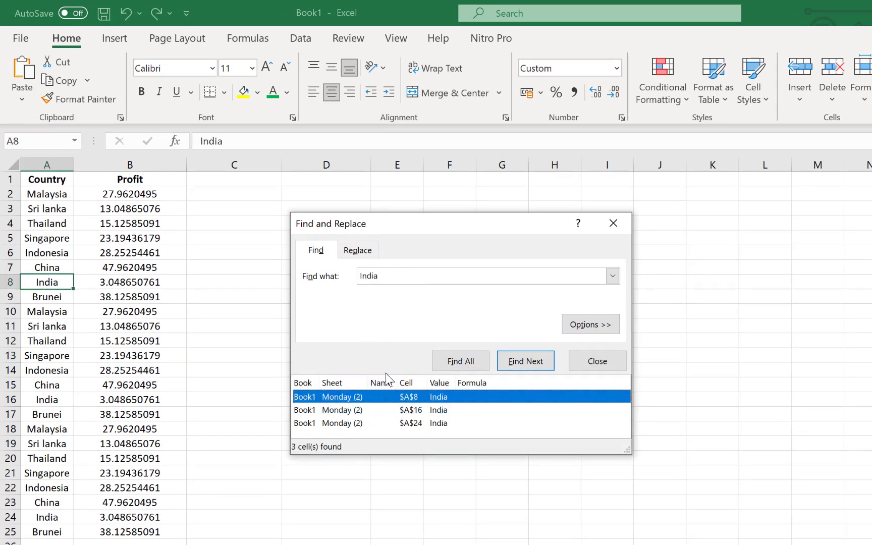
key("ctrl+a")
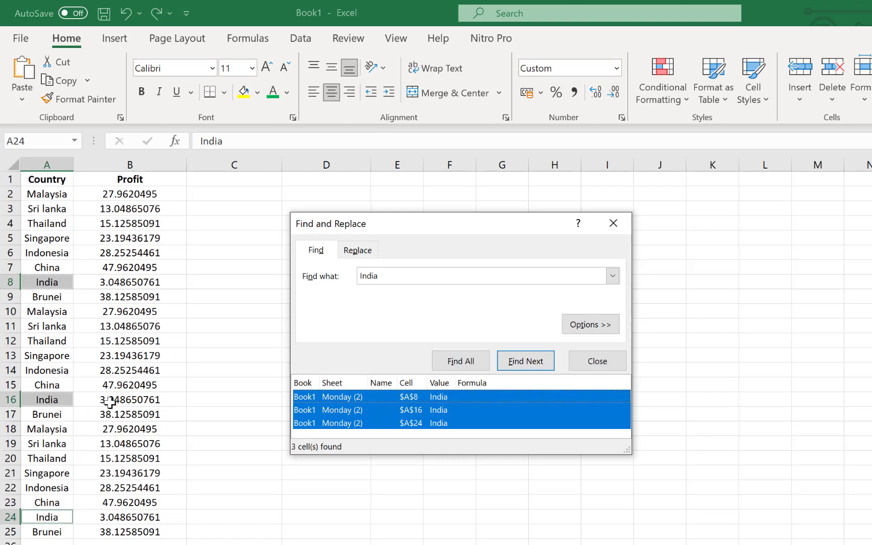
left_click(595, 362)
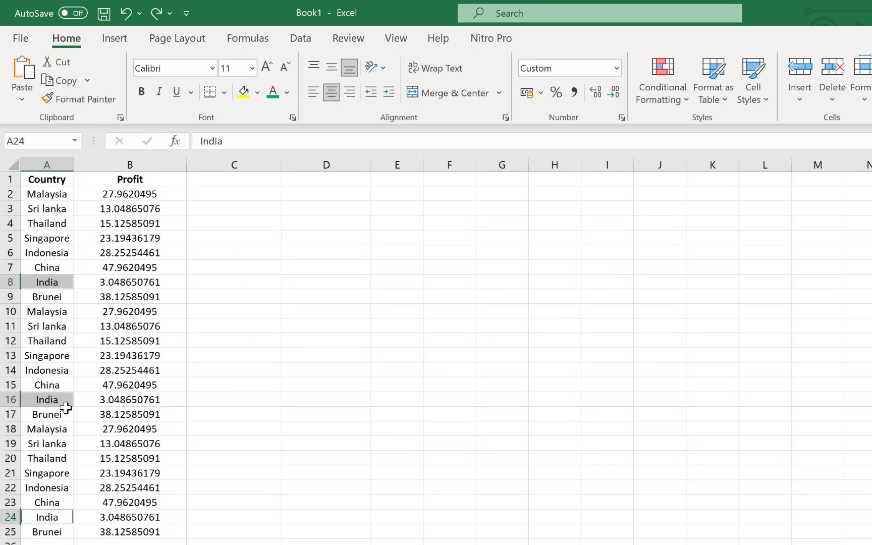
Format the selected India cells with a yellow fill and bold green text.
left_click(242, 94)
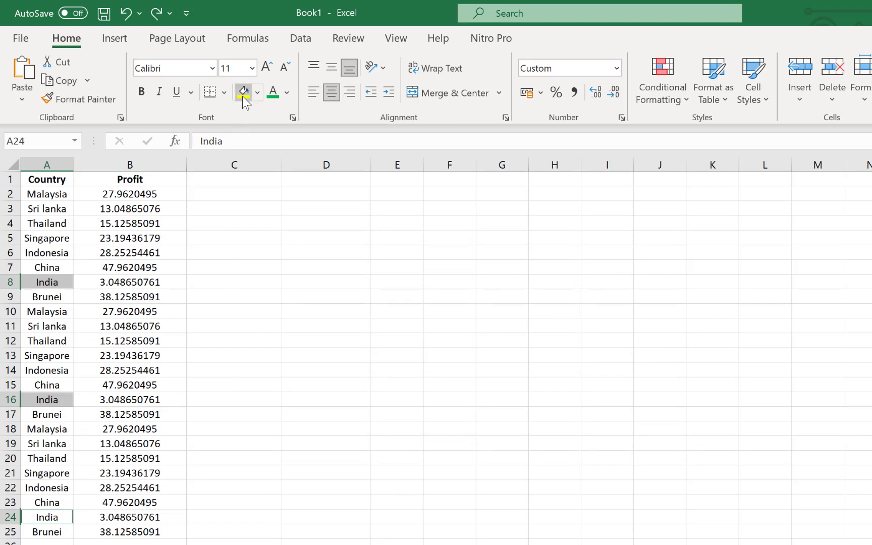
left_click(273, 93)
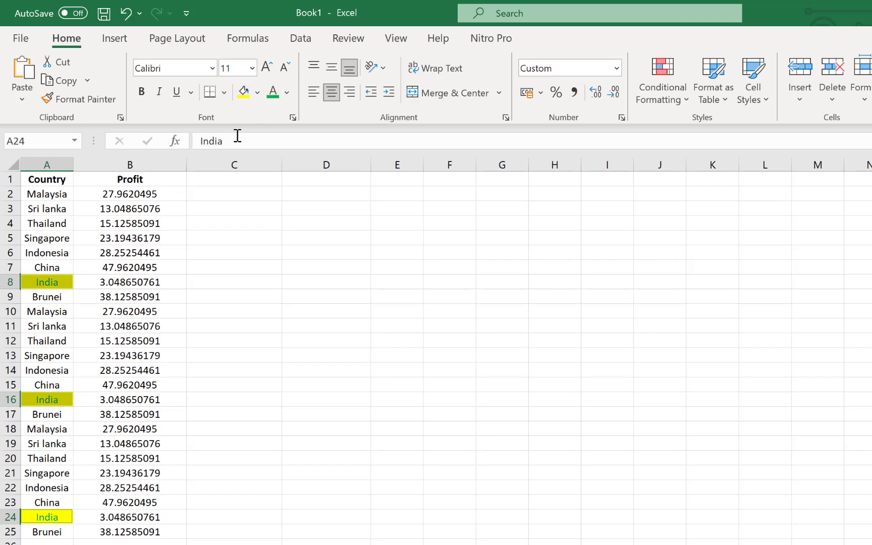
left_click(141, 91)
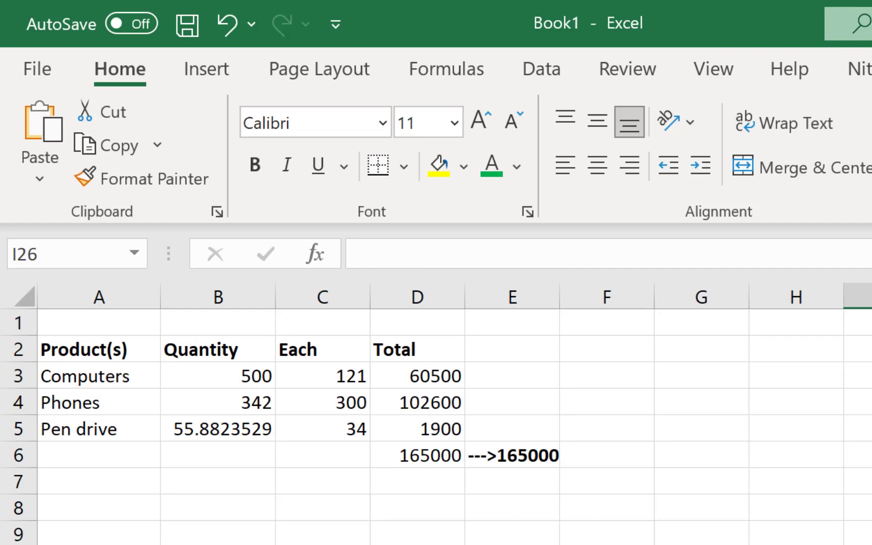
Apply the custom number format ;;; to cell D3 to hide the Computers total.
left_click(432, 375)
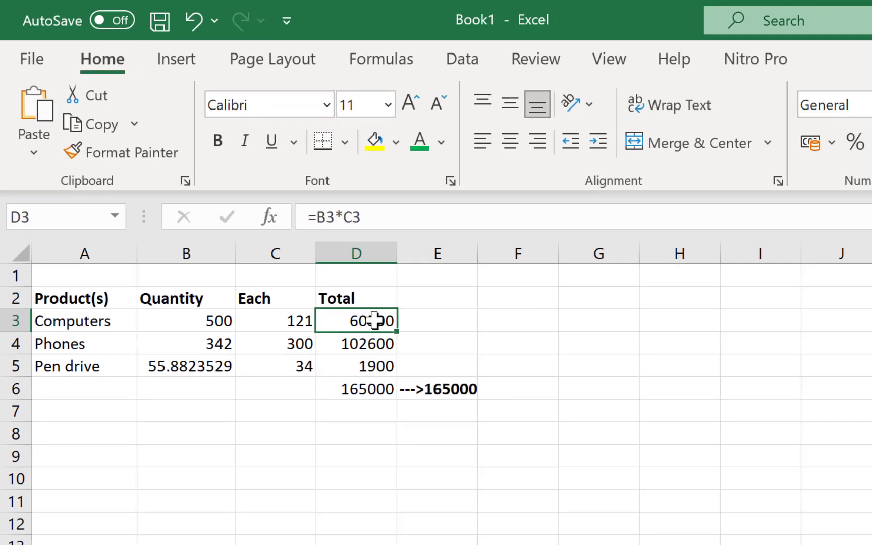
right_click(438, 376)
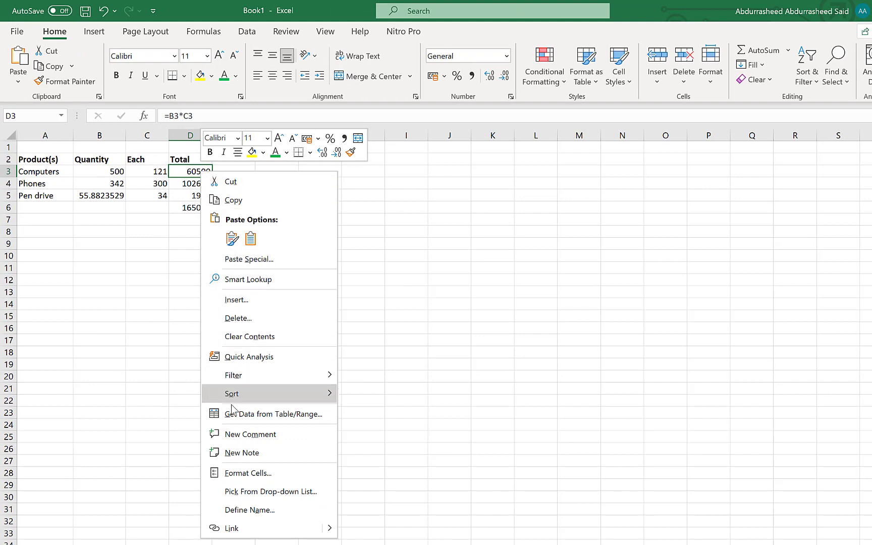
left_click(258, 472)
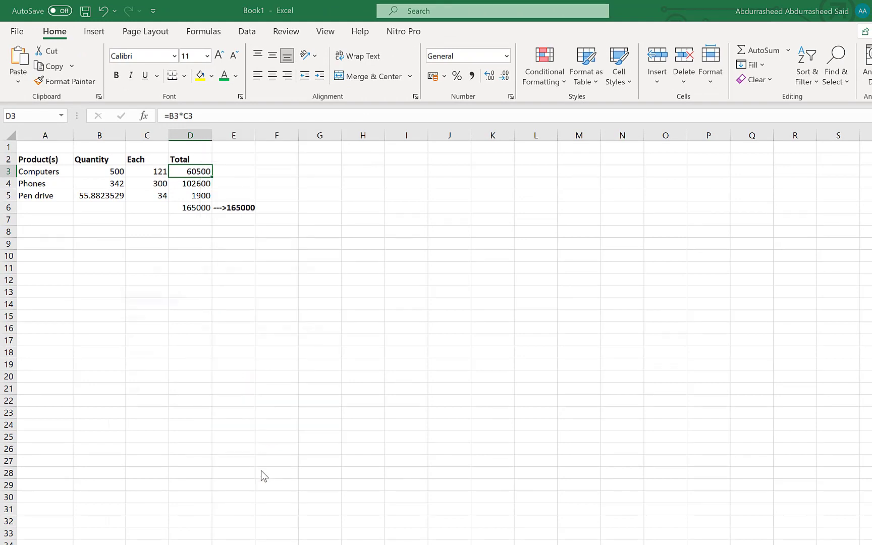
left_click(137, 400)
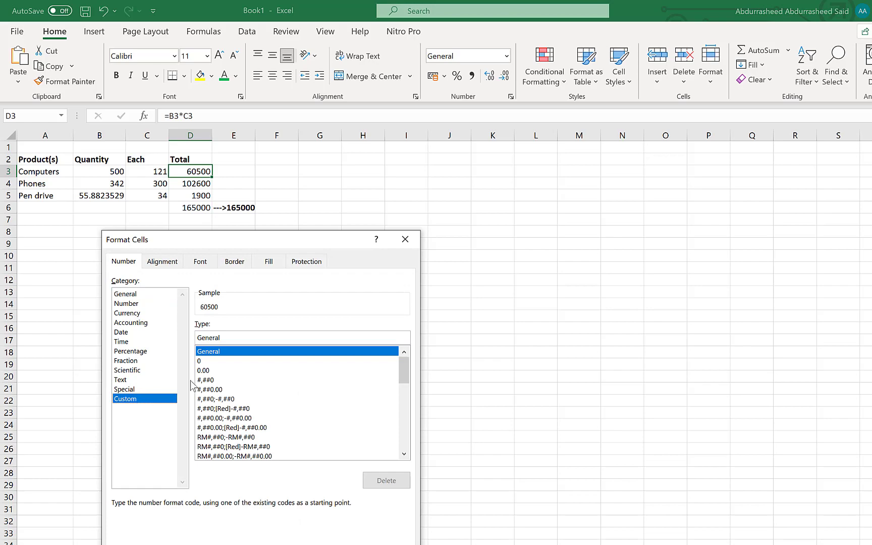
left_click_drag(240, 341, 185, 337)
type(";;;")
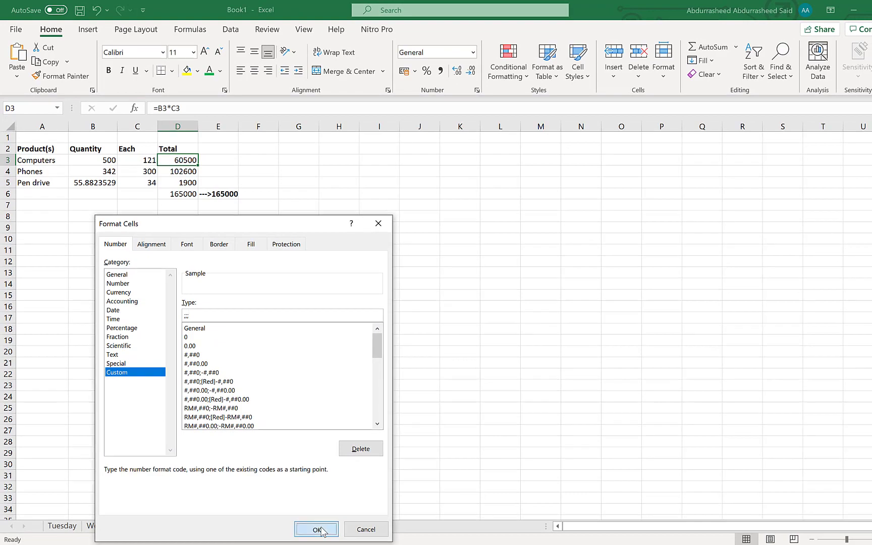
left_click(317, 529)
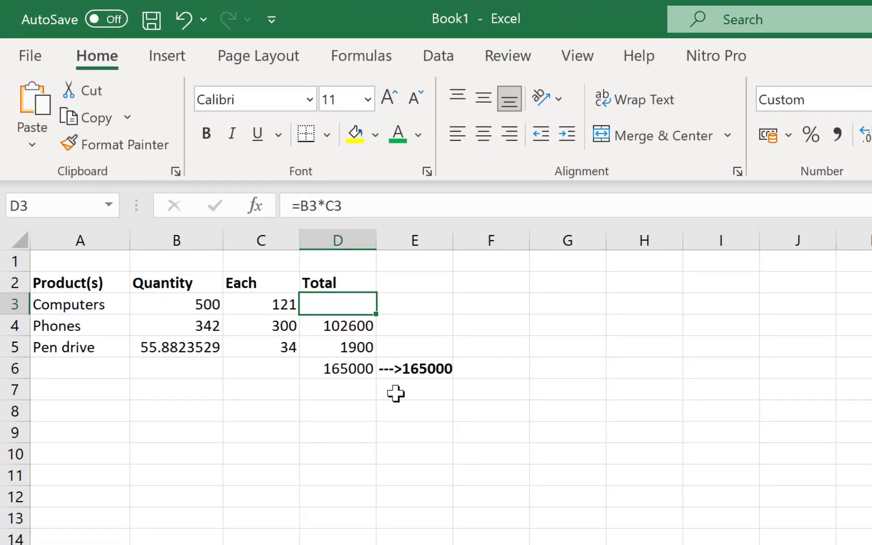
left_click(436, 502)
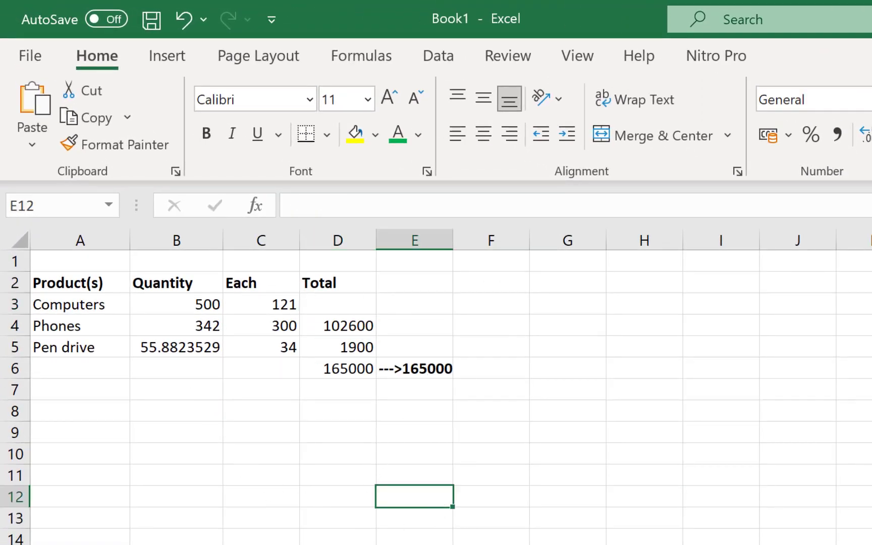
Check the formula in hidden cell D3 and set the Computers quantity in cell B3 to 200.
left_click(329, 302)
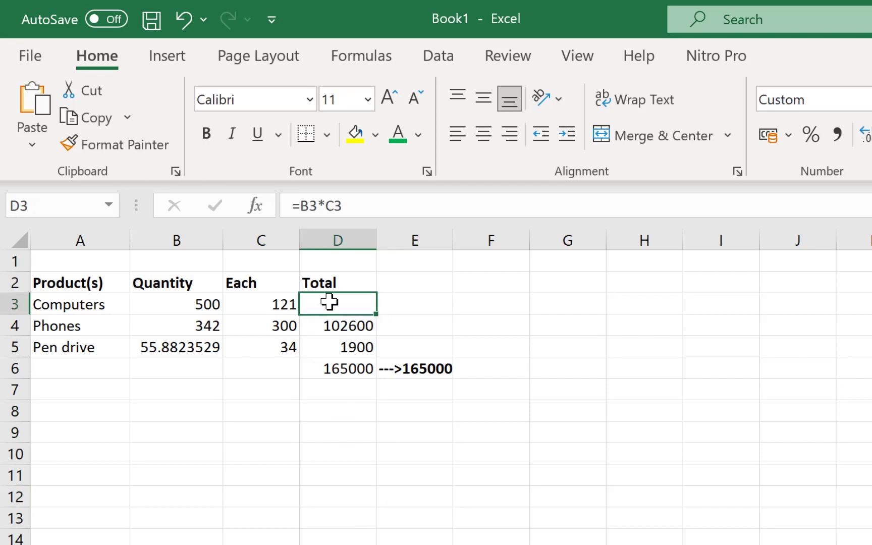
left_click(207, 305)
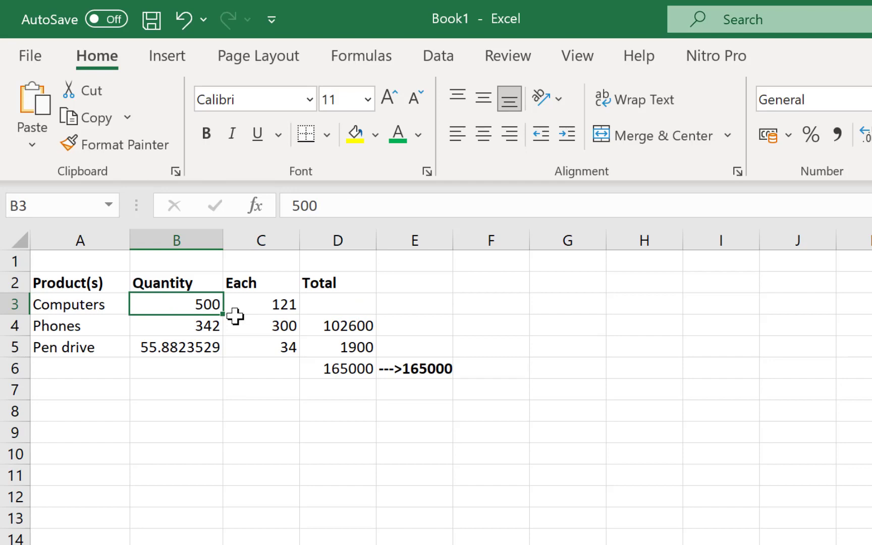
type("200")
key("Return")
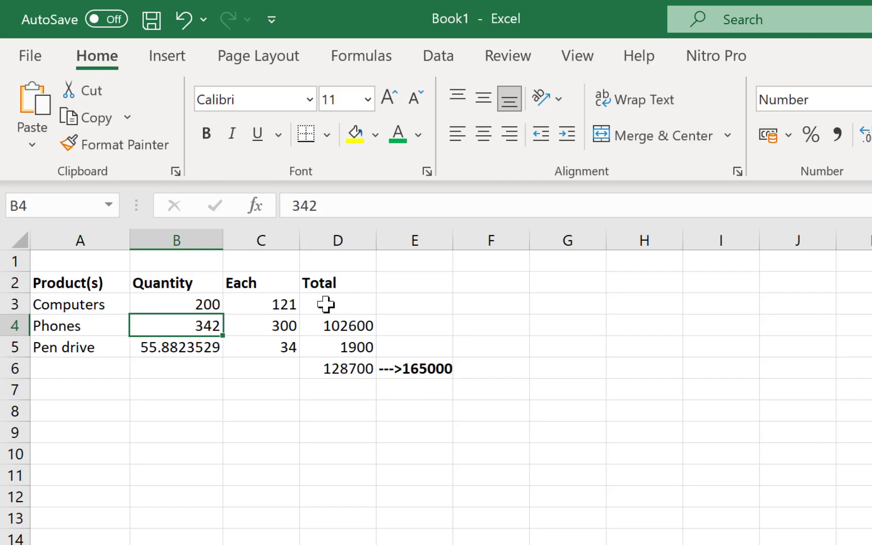
left_click(468, 520)
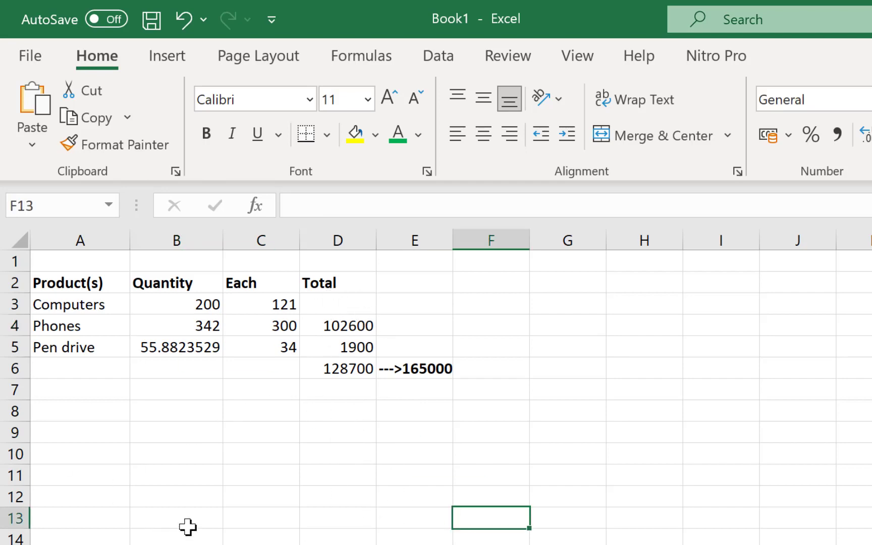
Remove the ;;; custom format code from cell D3 to show the Computers total again.
left_click(339, 302)
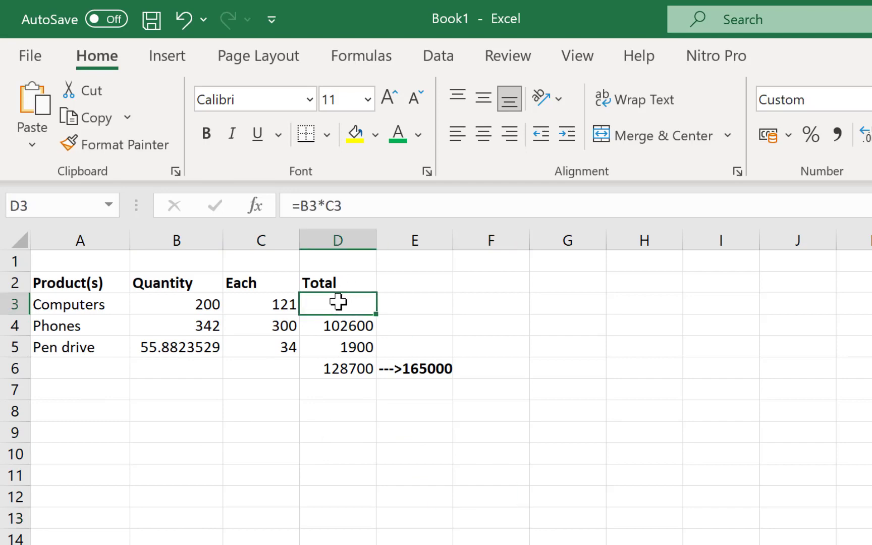
right_click(339, 302)
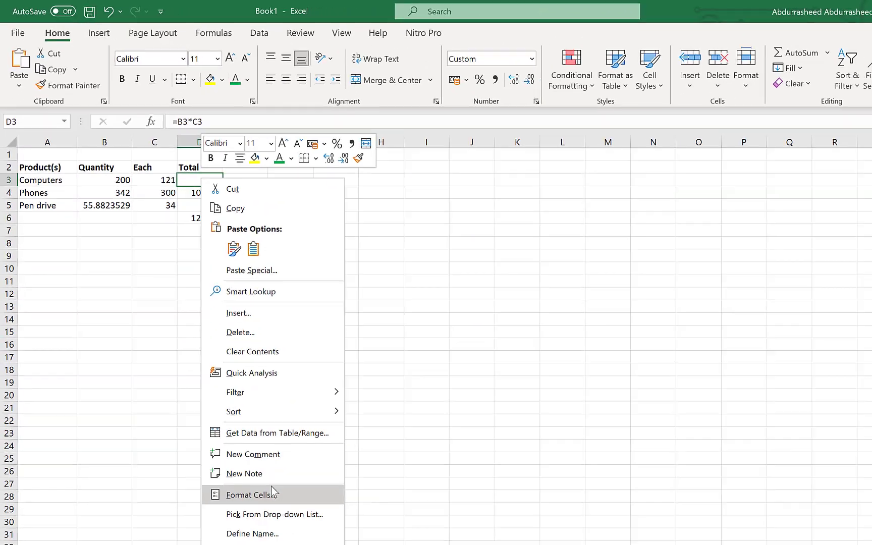
left_click(251, 453)
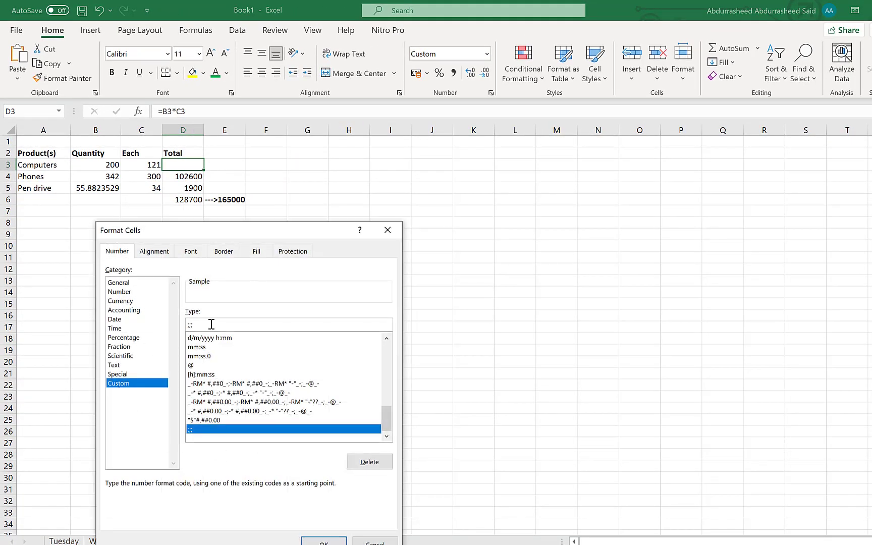
left_click_drag(211, 324, 169, 313)
key("BackSpace")
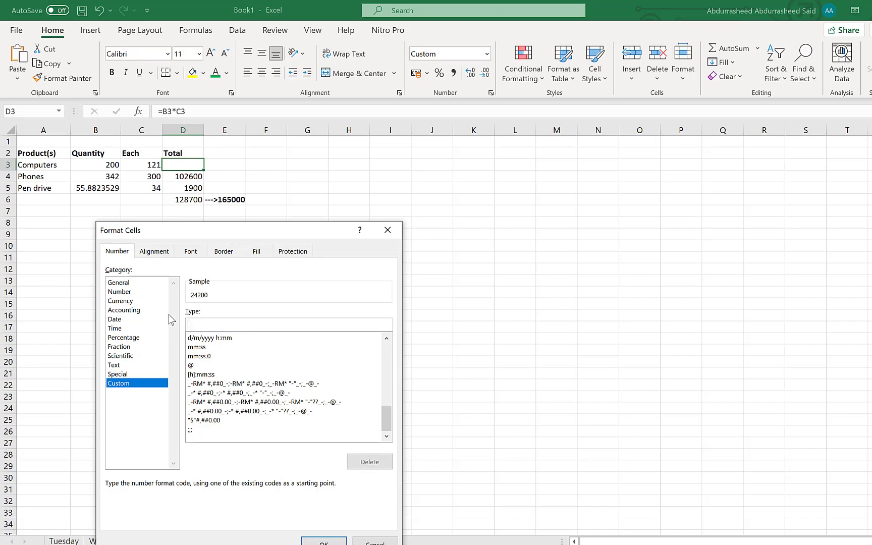
left_click(323, 541)
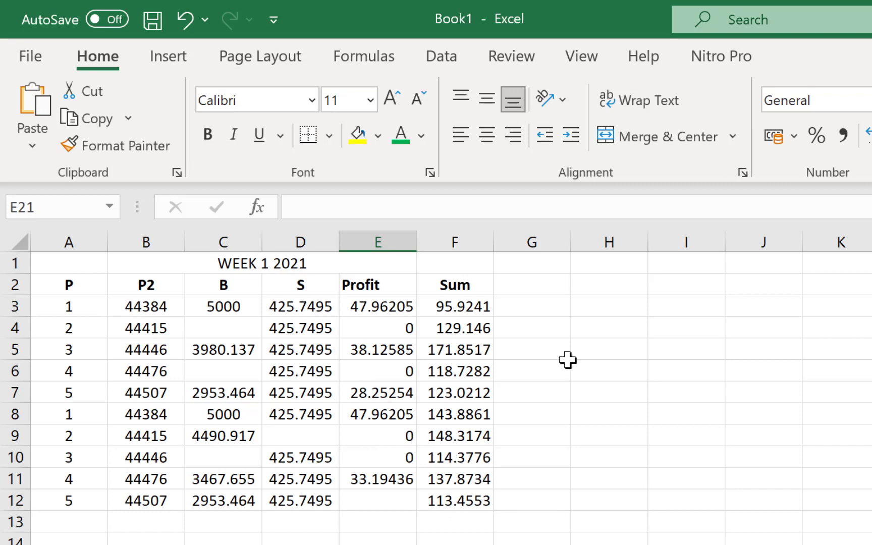
Enter the formula =COUNTBLANK(A3:F12) in cell H5 to count the empty cells in the WEEK 1 2021 table.
left_click(608, 349)
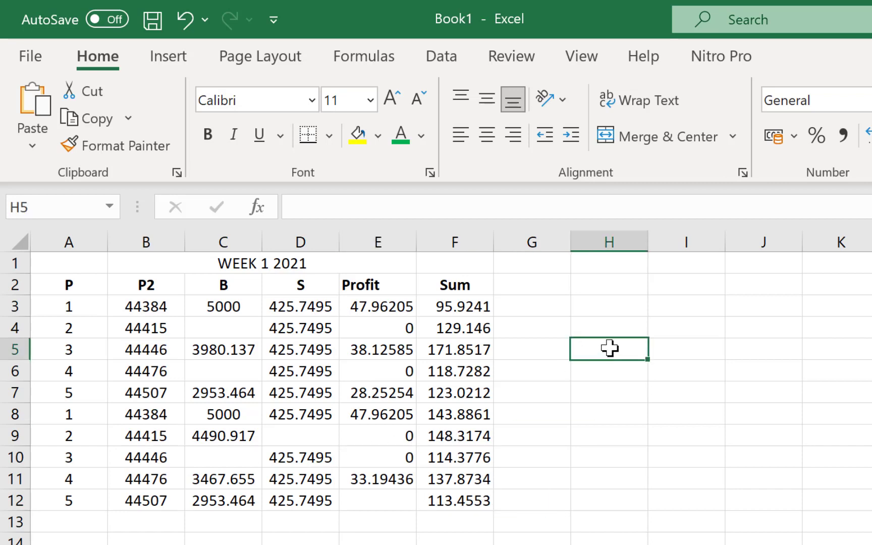
type("=")
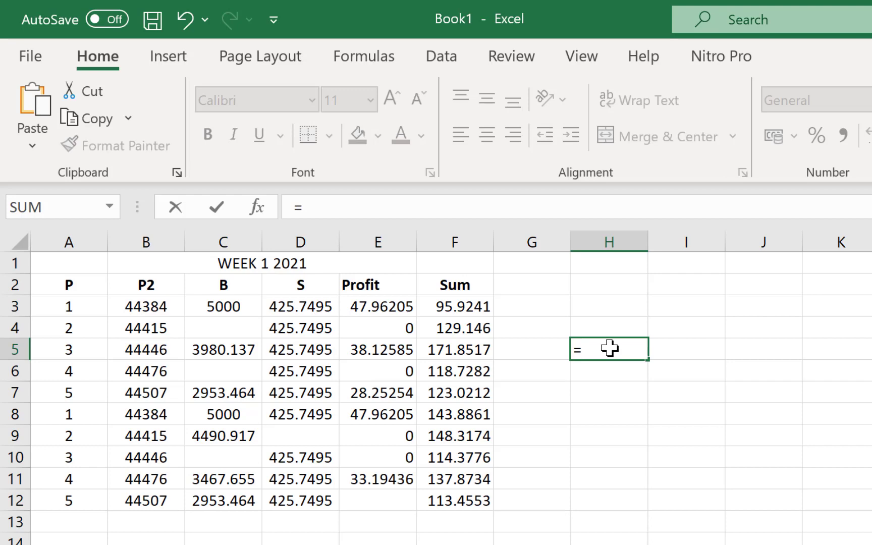
type("cou")
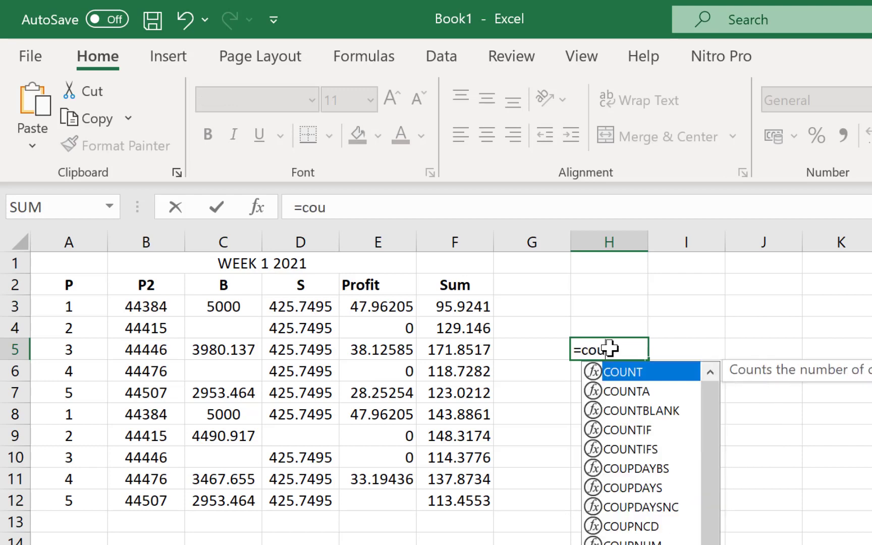
type("ntb")
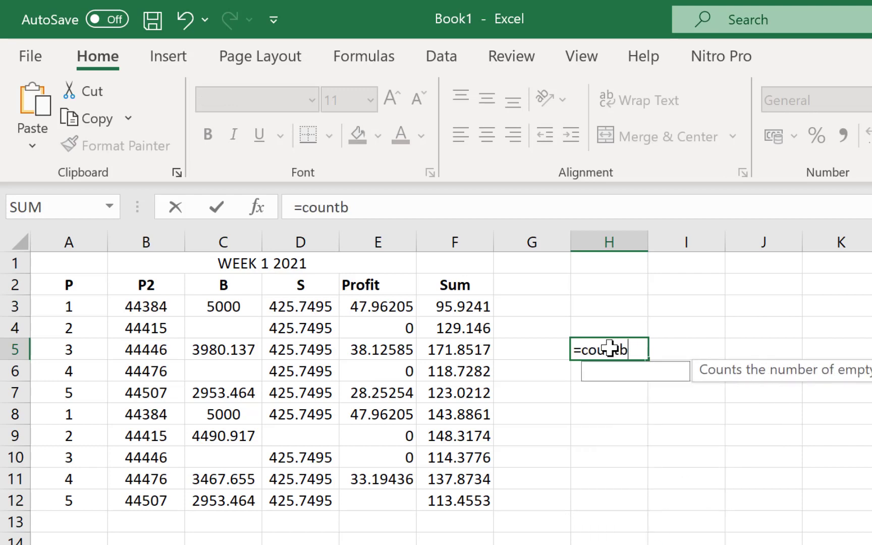
type("lank(")
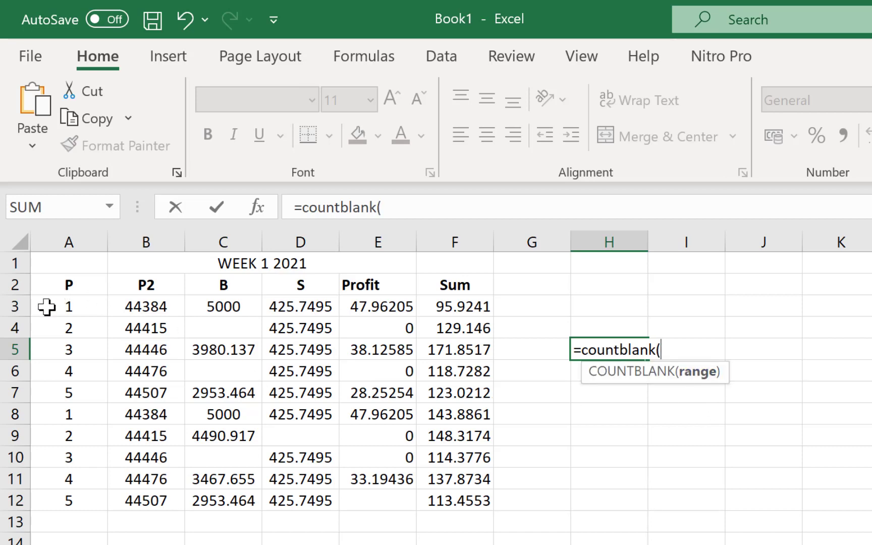
left_click_drag(64, 312, 459, 503)
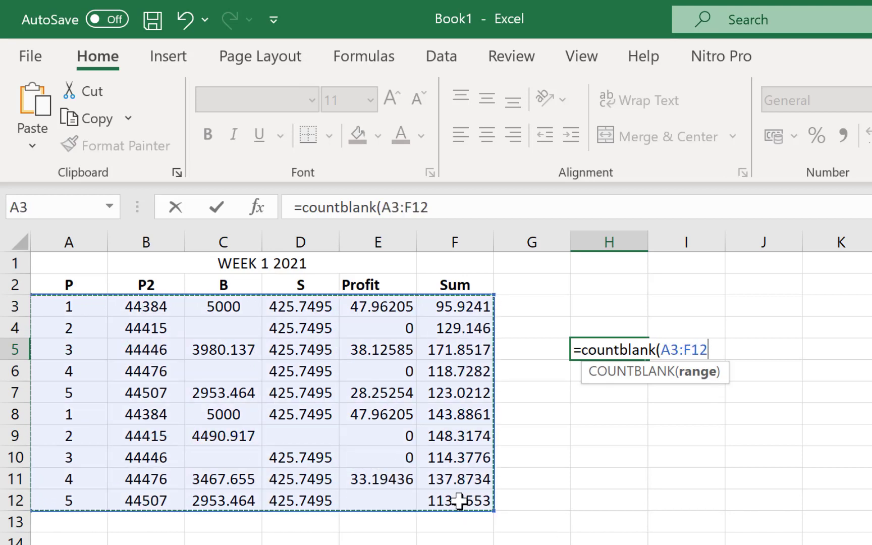
type(")")
key("Return")
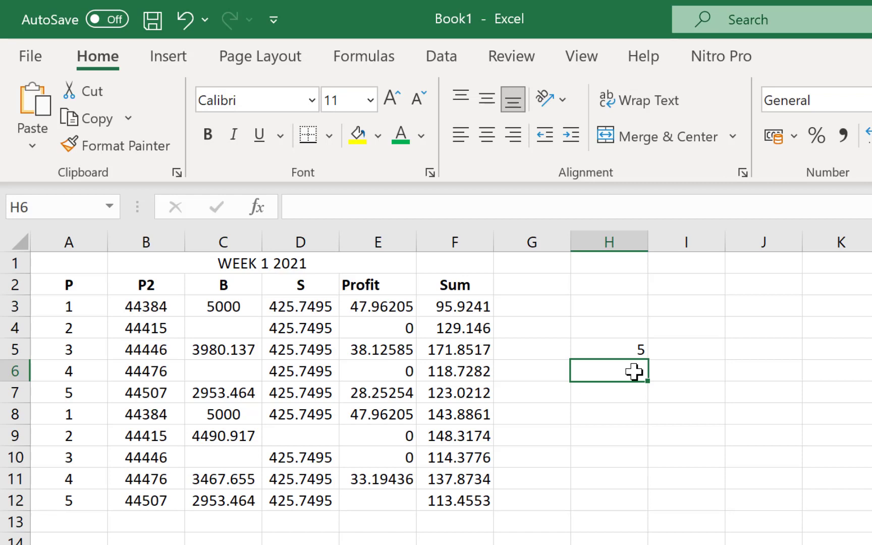
Enter the formula =COUNTA(A3:F12) in cell H6 to count the filled cells in the WEEK 1 2021 table.
type("=")
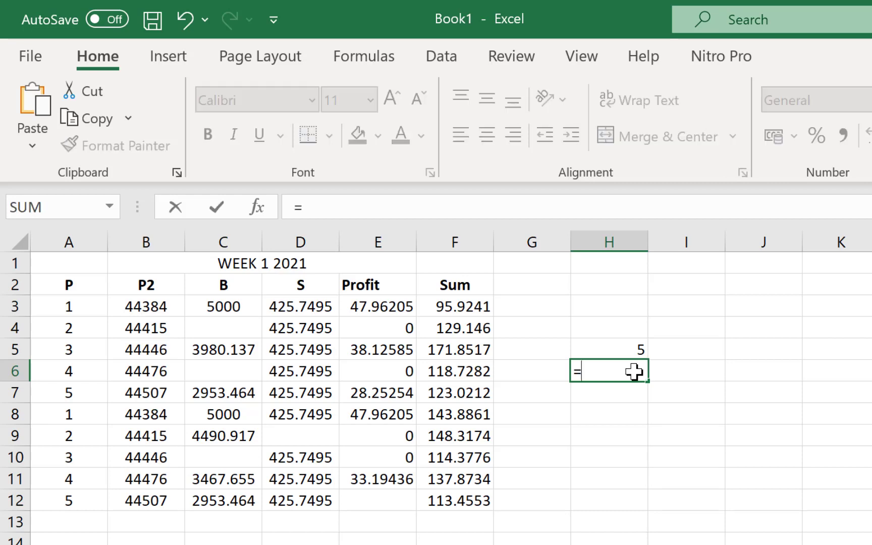
type("countA")
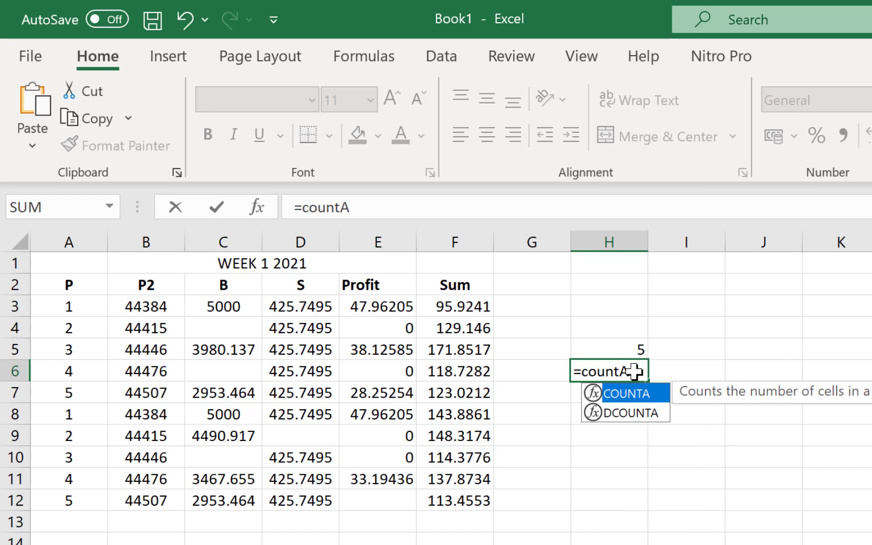
type("(")
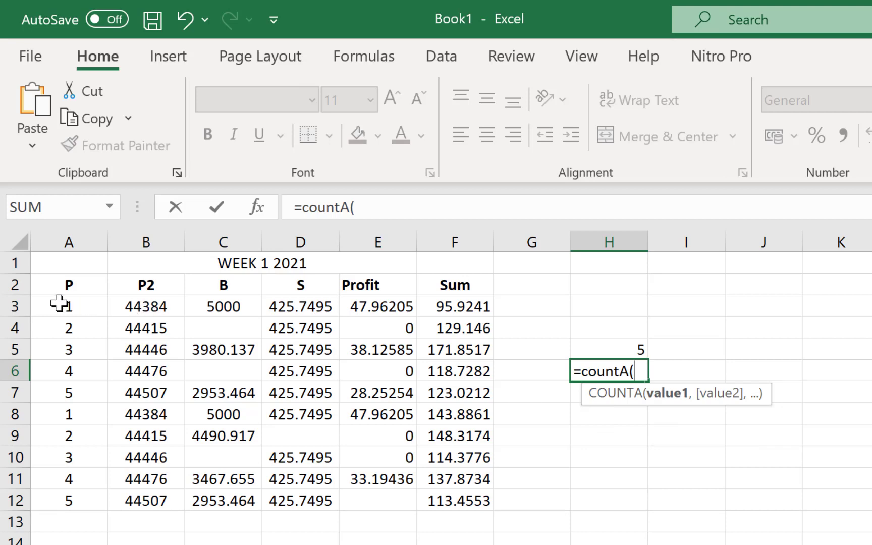
left_click_drag(65, 303, 454, 494)
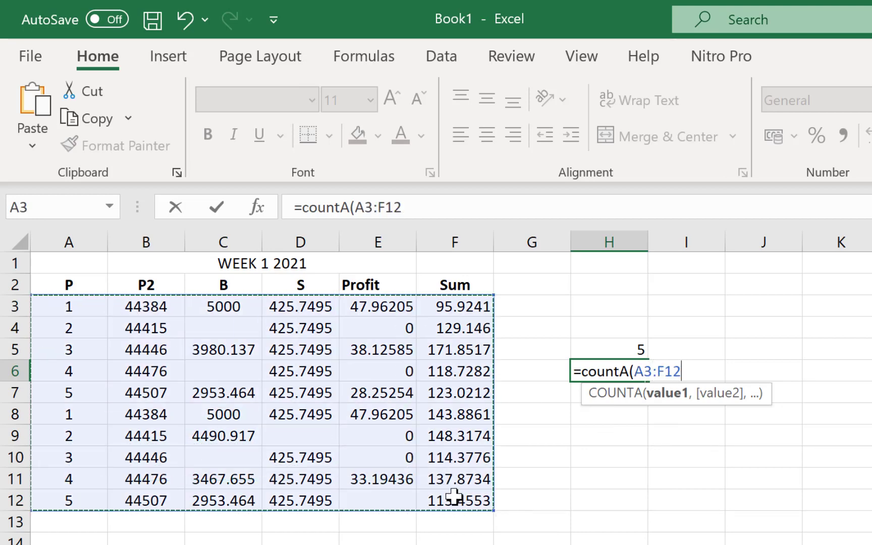
type(")")
key("Return")
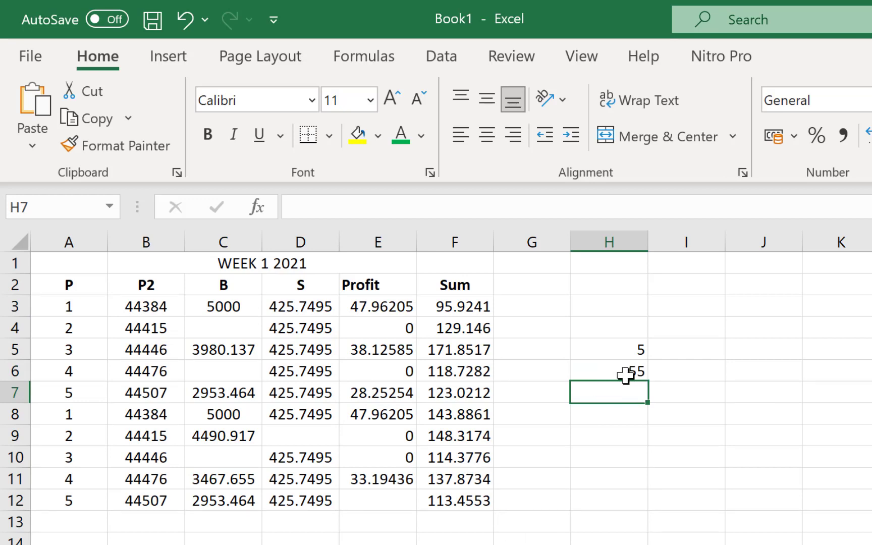
left_click(775, 432)
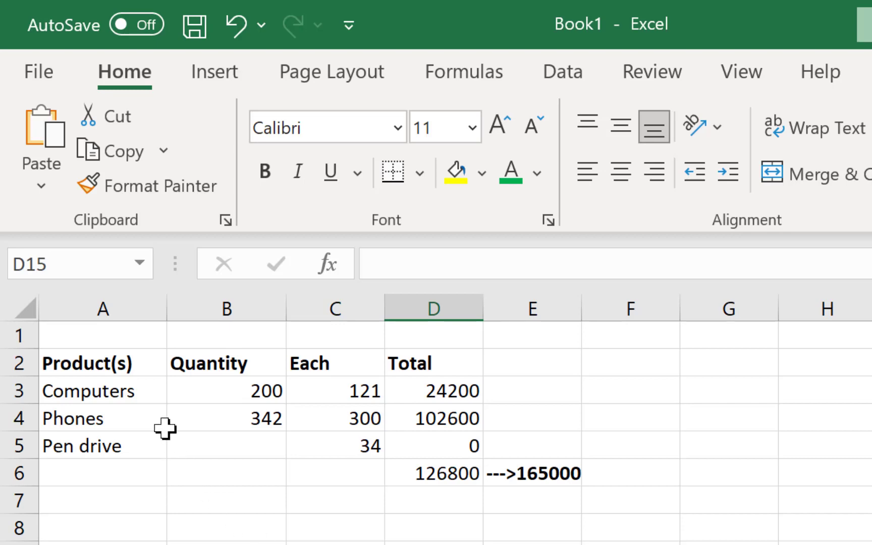
Examine the Product(s), Quantity, Each and Total columns of the products table and the formula behind the totals.
left_click(68, 360)
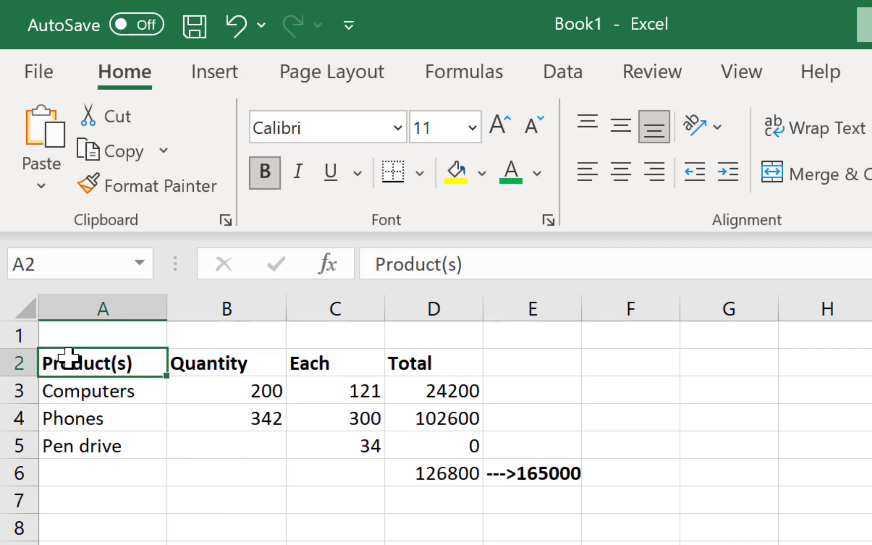
left_click(91, 400)
left_click_drag(71, 455, 88, 457)
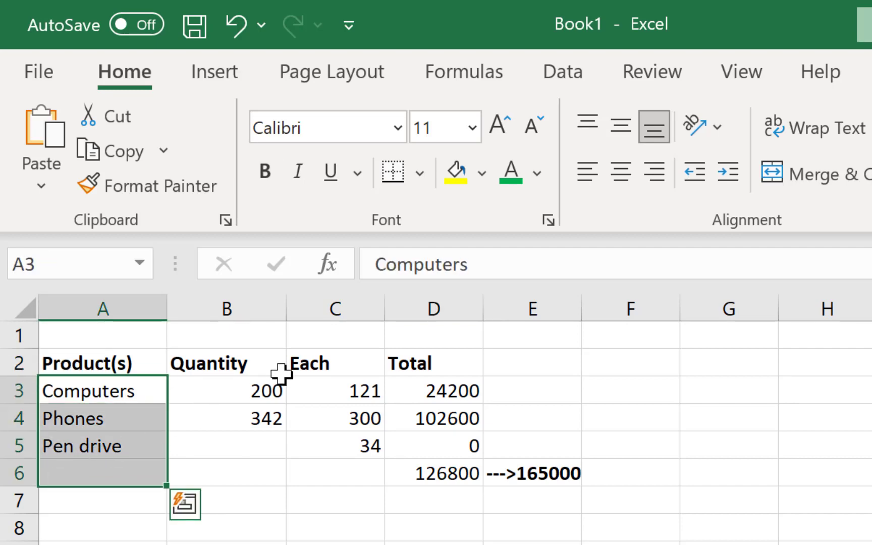
left_click_drag(275, 386, 263, 413)
left_click_drag(354, 386, 351, 450)
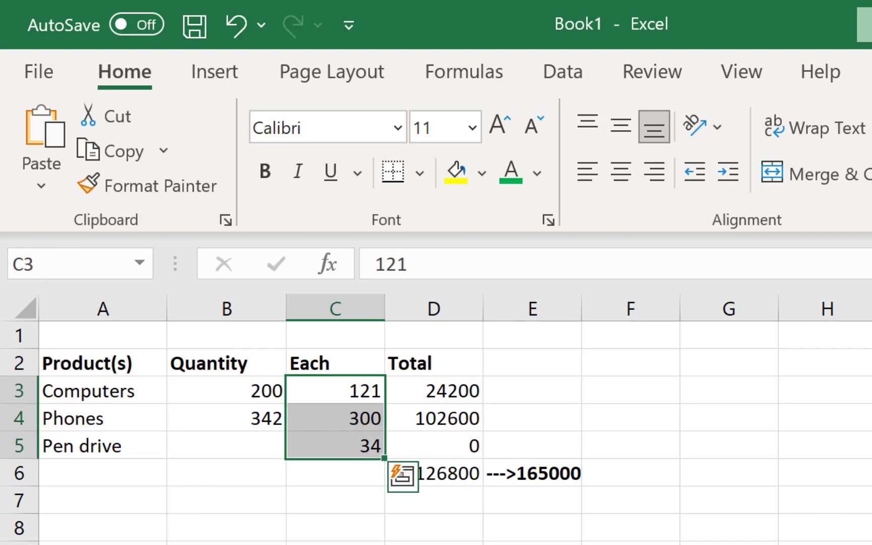
left_click(525, 544)
left_click_drag(448, 391, 448, 441)
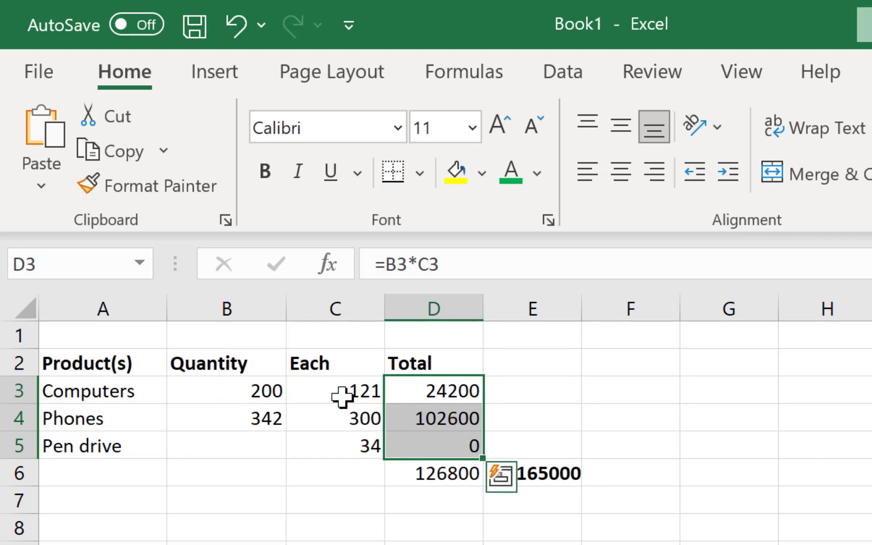
left_click(723, 443)
Try 87, 34 and 45 as the Pen drive quantity in cell B5, and clear the cell again.
left_click(240, 448)
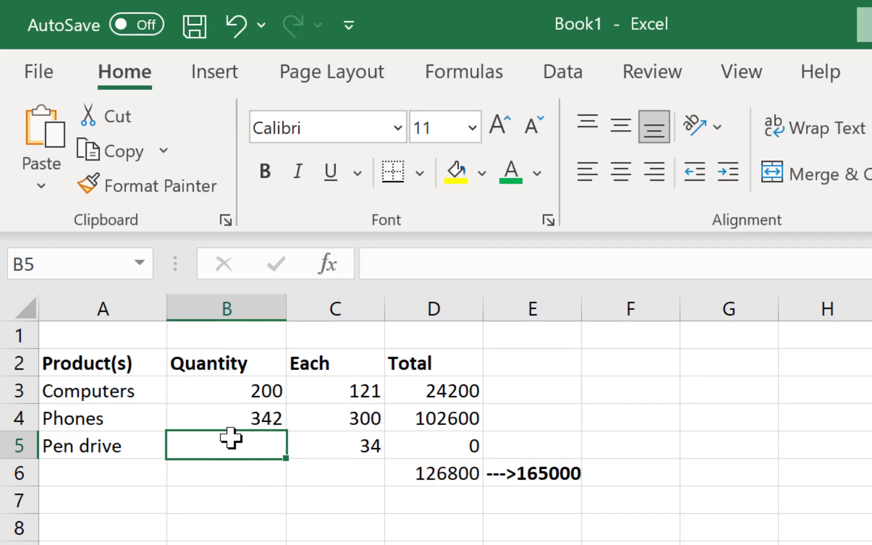
type("87")
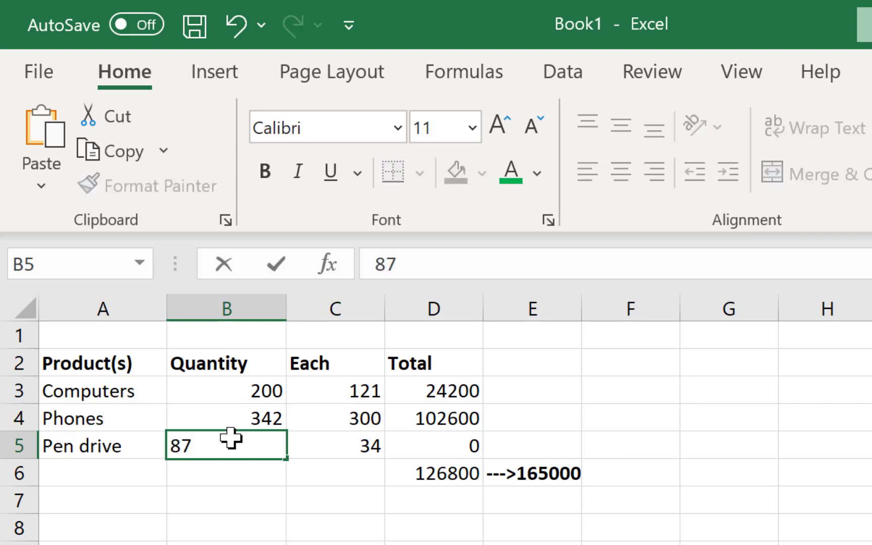
key("Return")
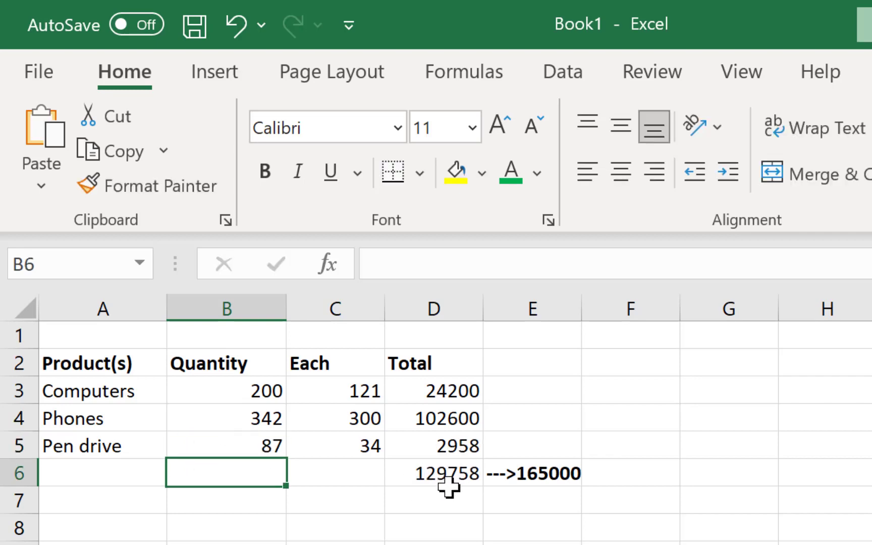
left_click(231, 446)
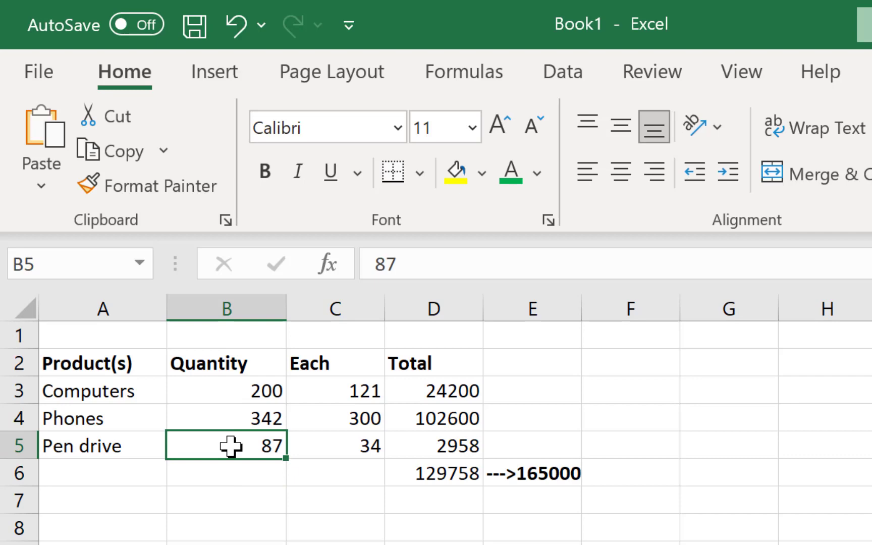
type("34")
key("Return")
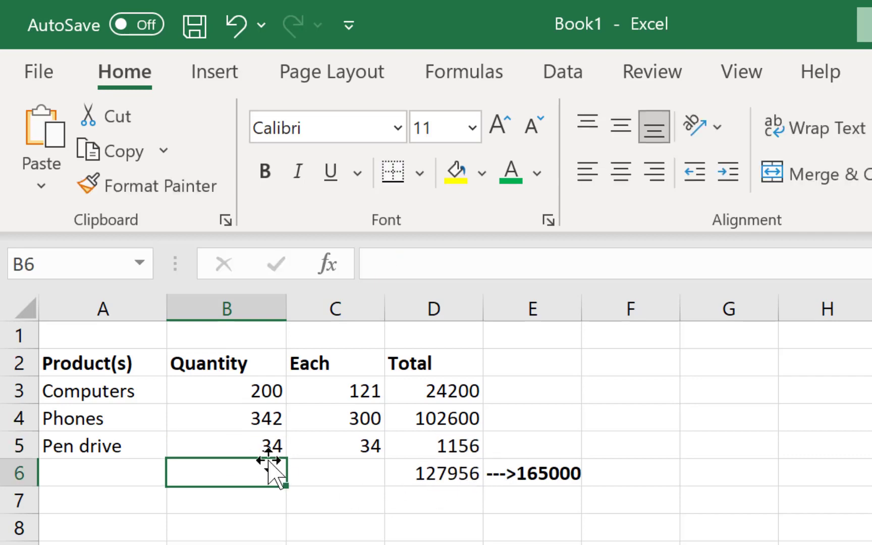
left_click(251, 449)
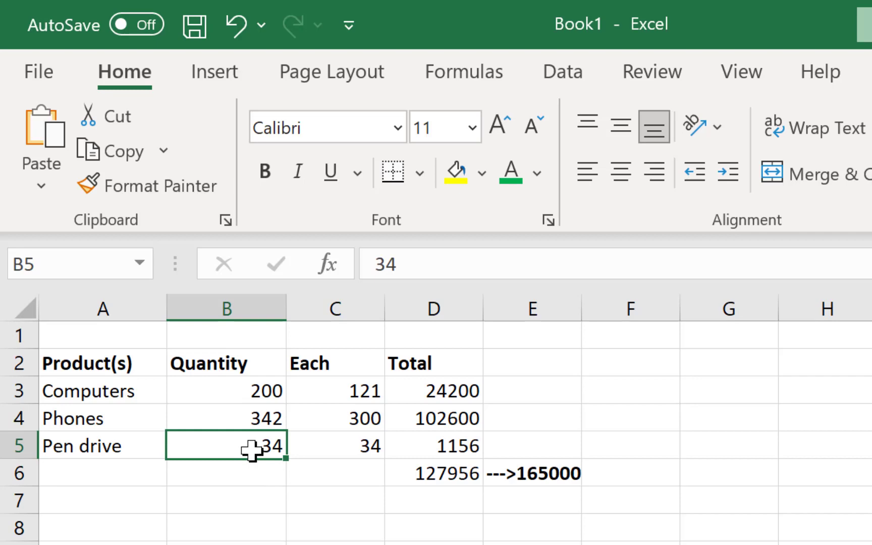
type("45")
key("Return")
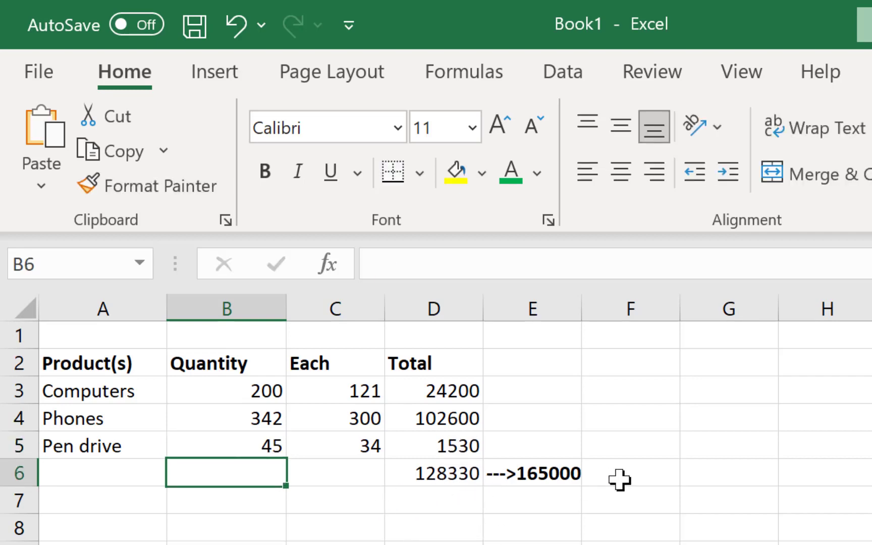
left_click(253, 443)
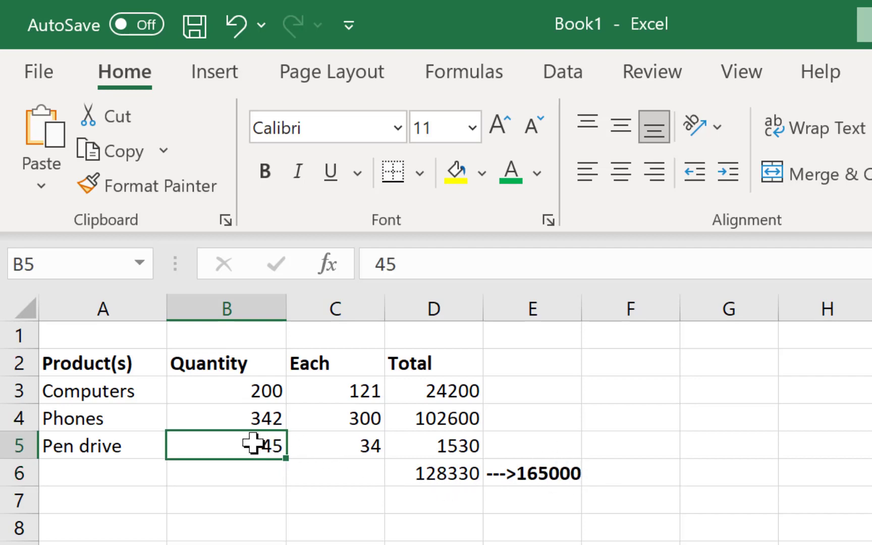
key("BackSpace")
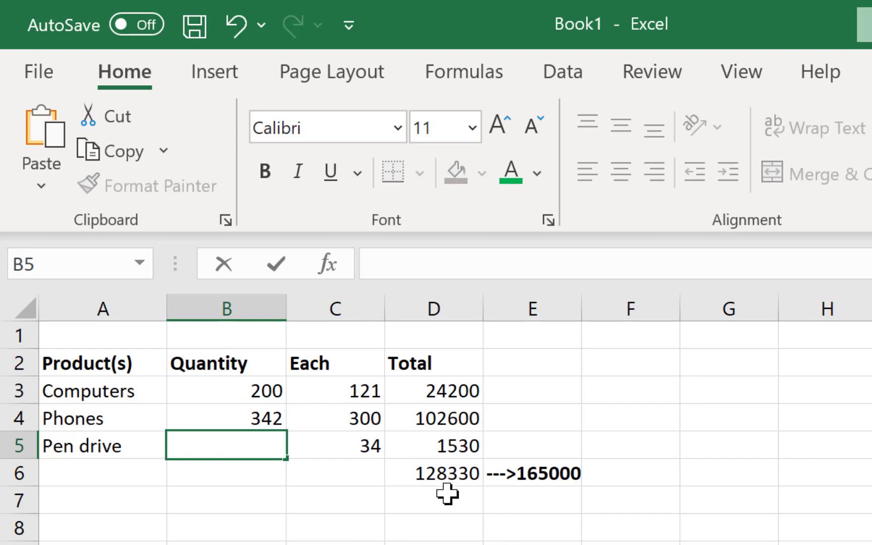
Run Goal Seek to bring the total in cell D6 to 165000 by changing the Pen drive quantity in cell B5, and keep the solution.
left_click(434, 472)
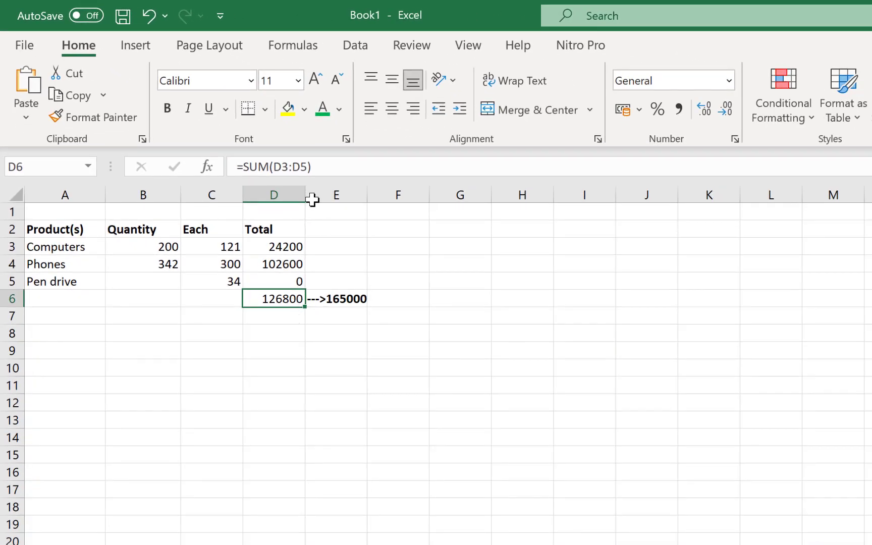
left_click(344, 50)
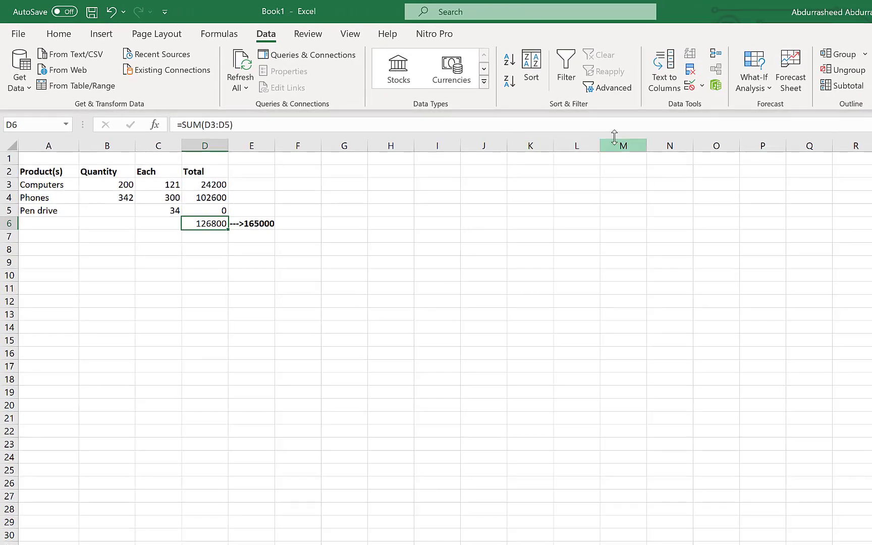
left_click(769, 88)
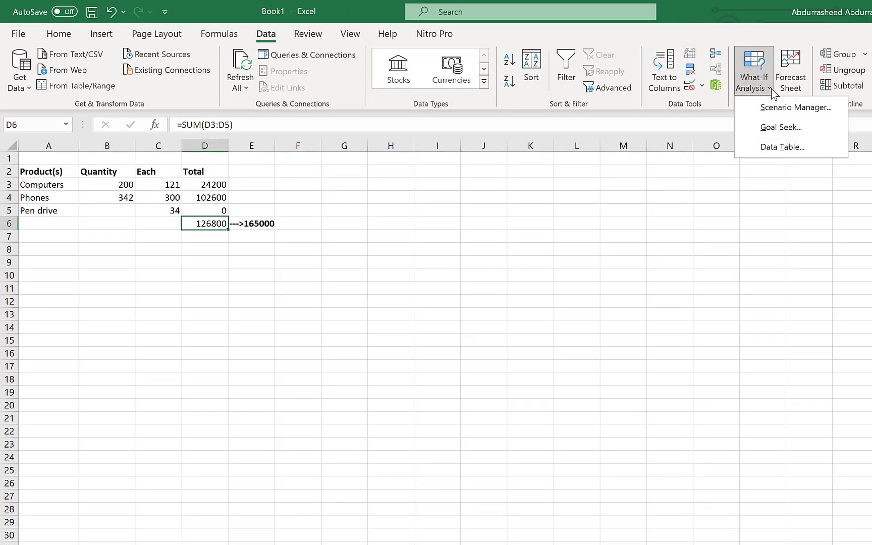
left_click(775, 126)
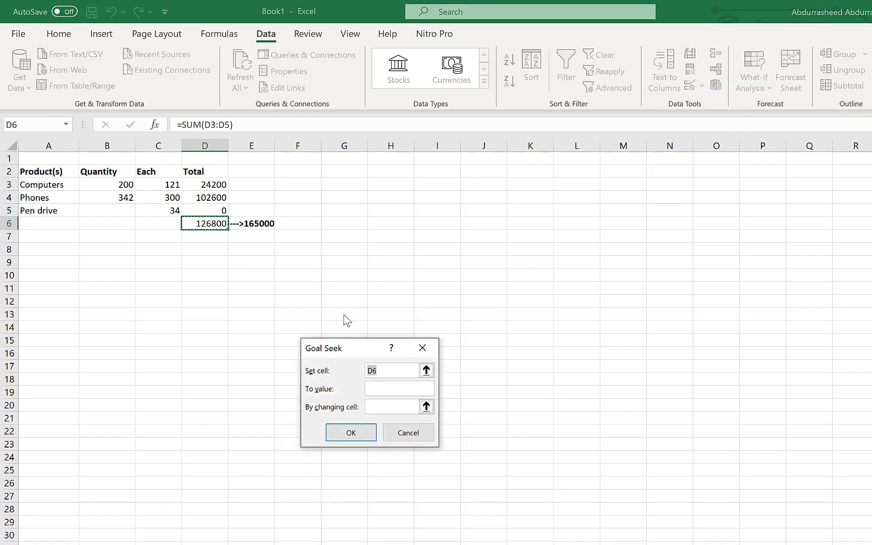
left_click_drag(347, 351, 340, 264)
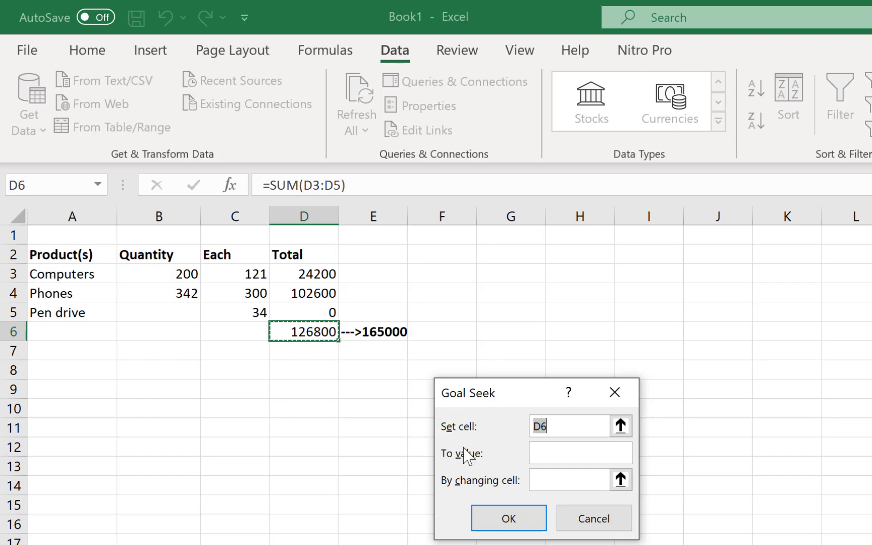
left_click(564, 458)
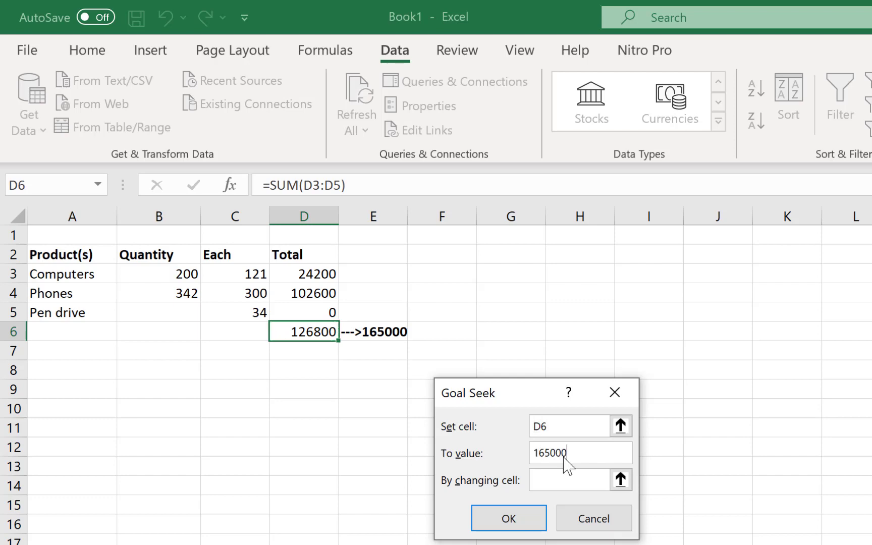
left_click(556, 484)
left_click(140, 312)
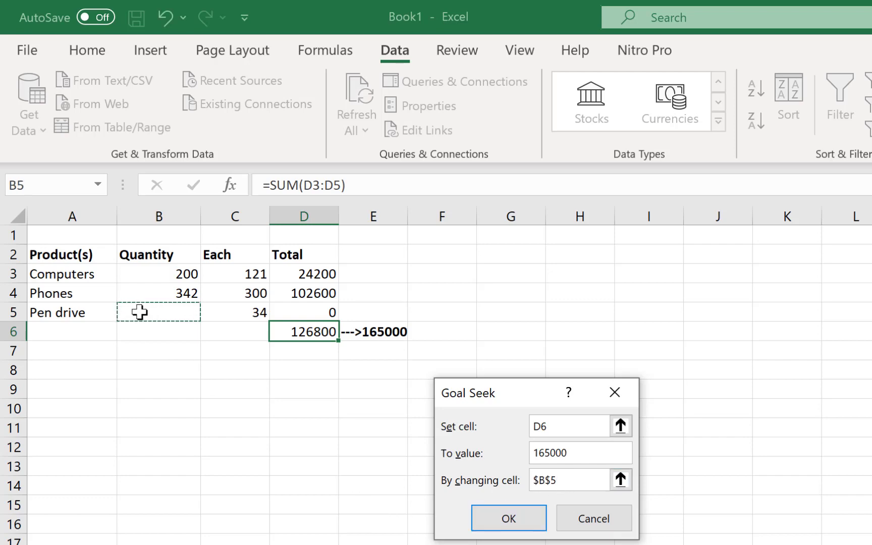
left_click(527, 519)
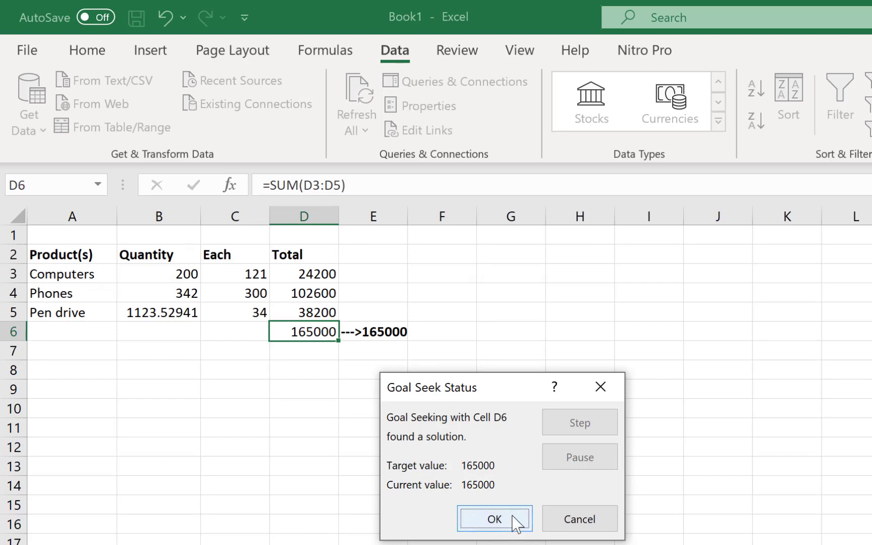
left_click(494, 519)
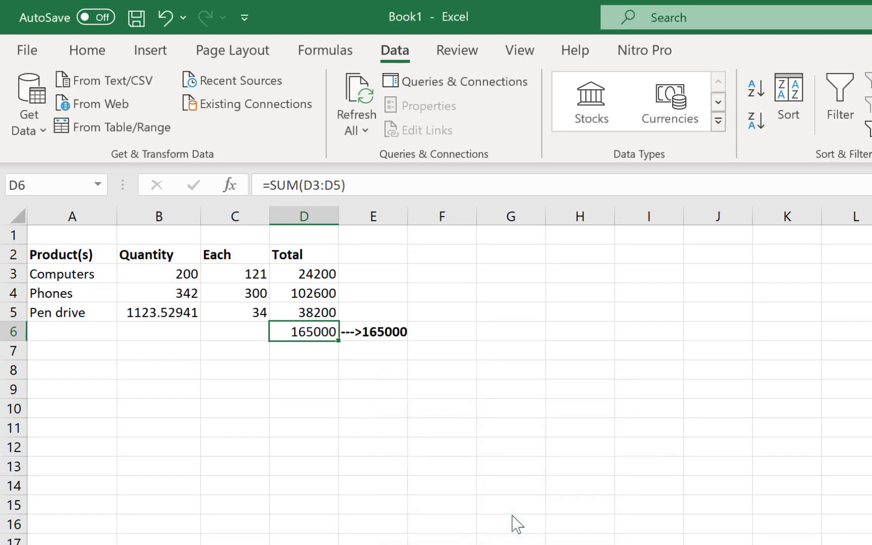